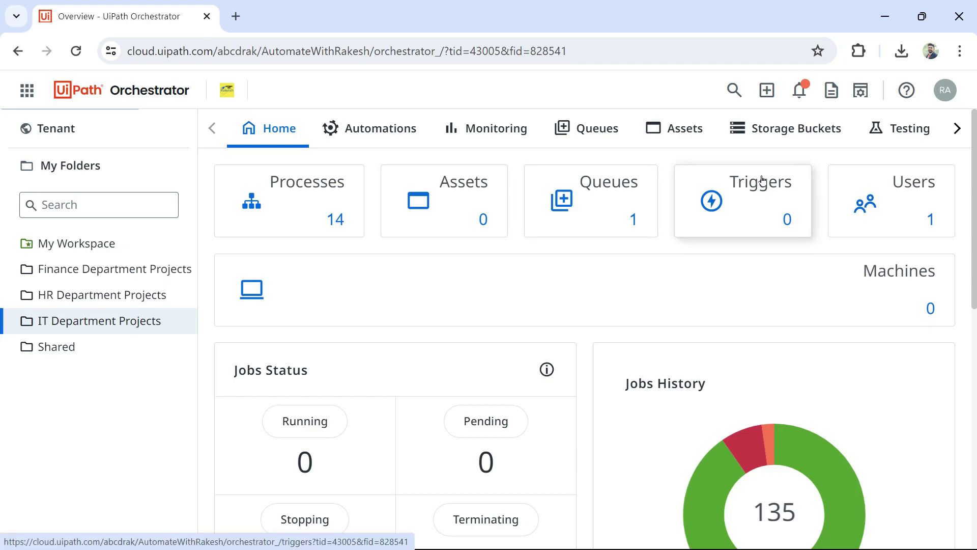
left_click(768, 91)
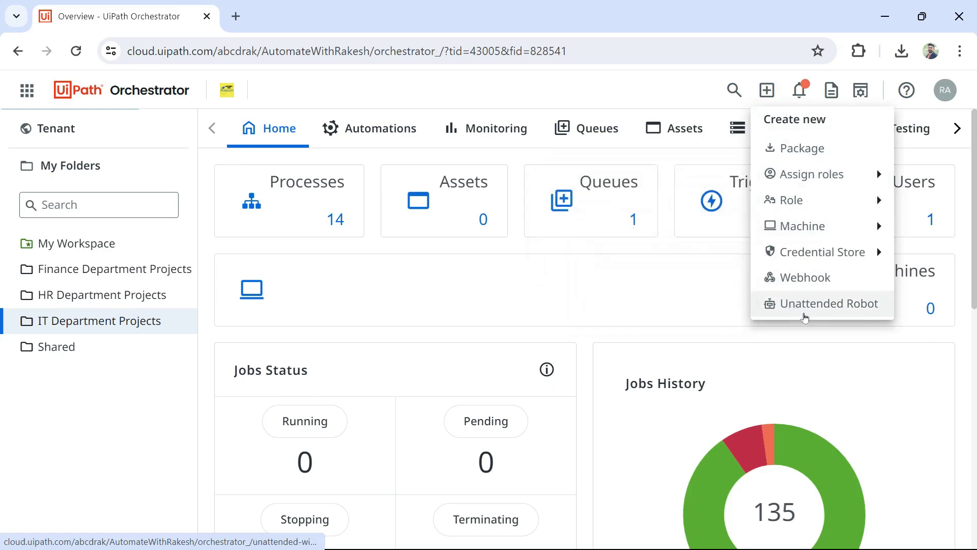
left_click(817, 306)
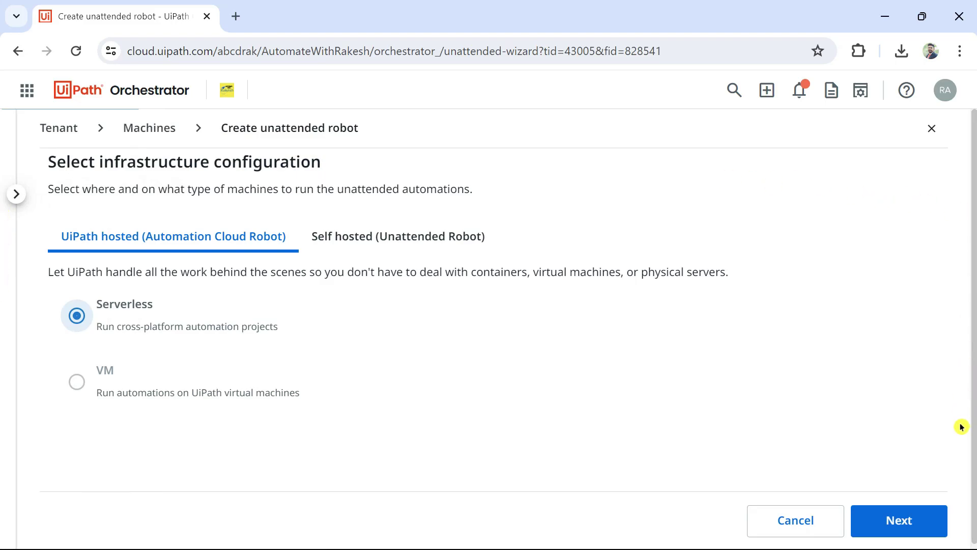
left_click(826, 529)
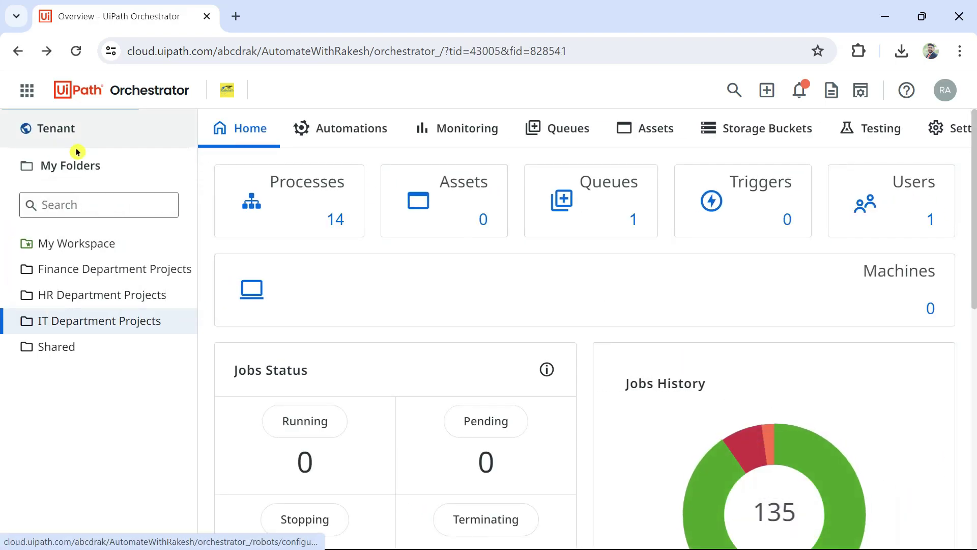
left_click(57, 129)
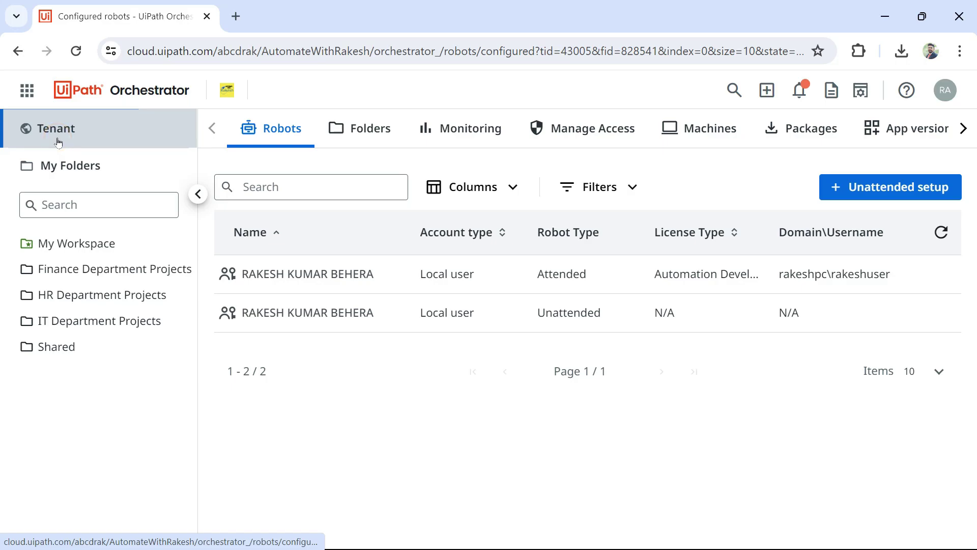
left_click(285, 138)
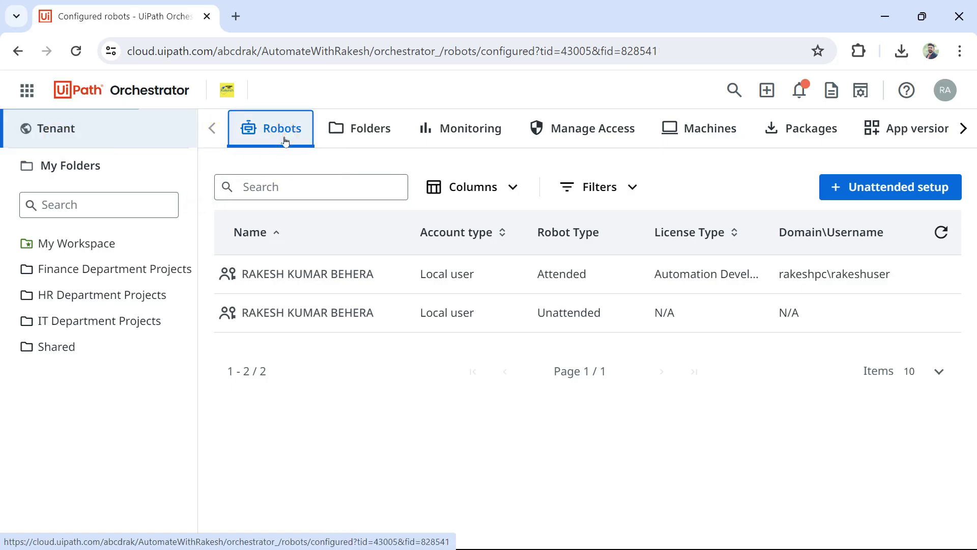
left_click(886, 196)
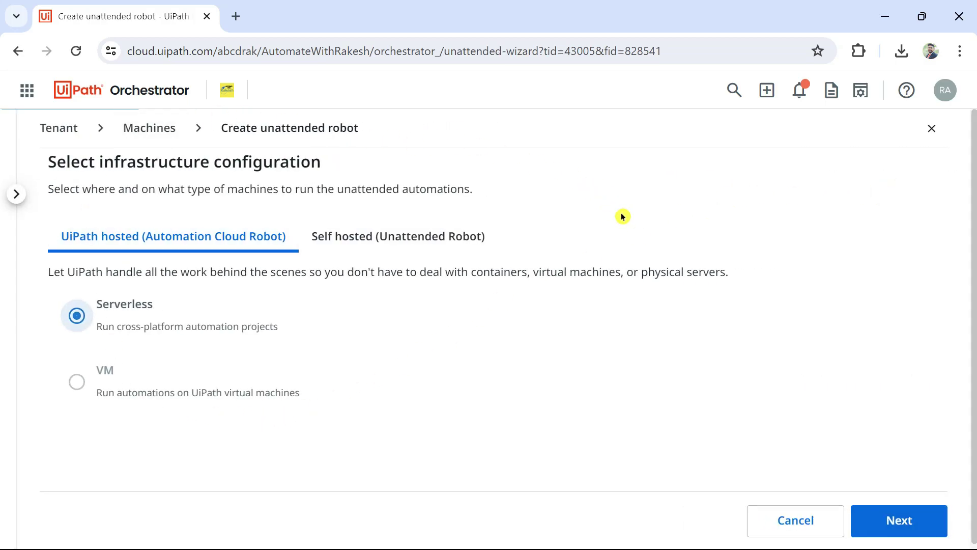
left_click(795, 520)
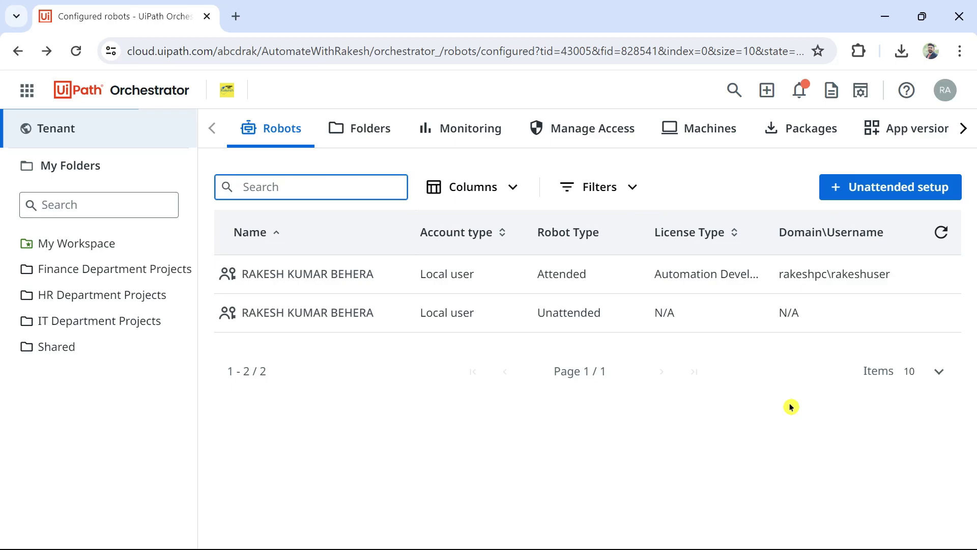
- Start an unattended robot setup from the tenant's Machines page and choose the self-hosted (Unattended Robot) infrastructure
left_click(695, 130)
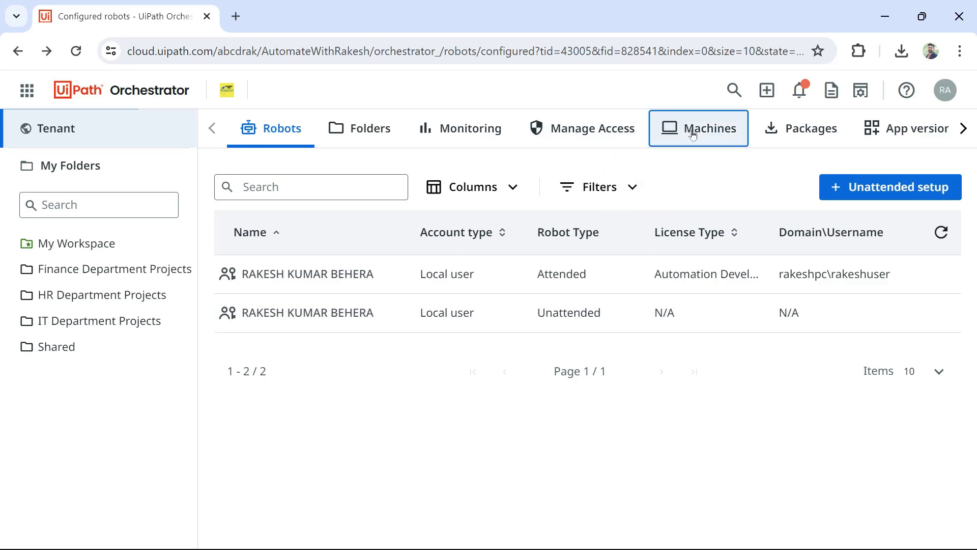
left_click(759, 240)
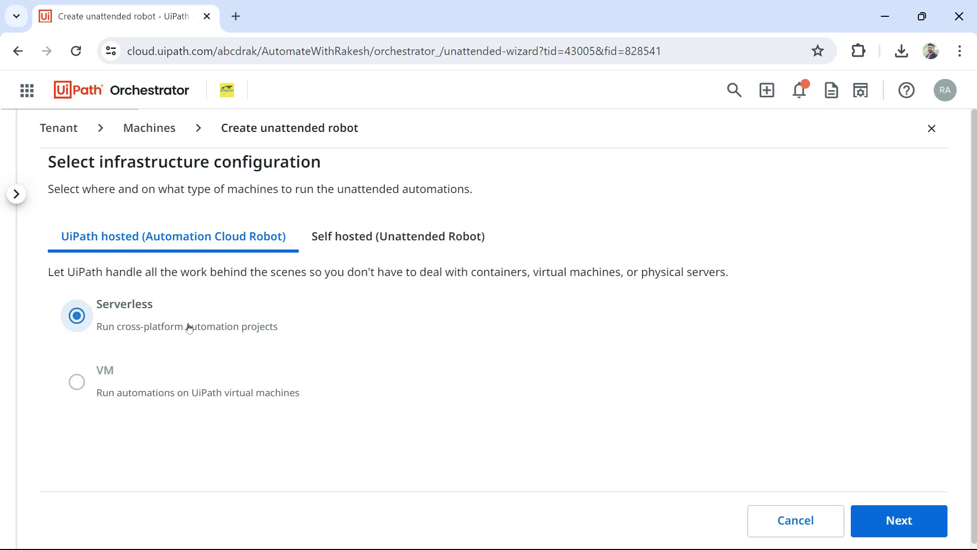
left_click(120, 291)
left_click(370, 239)
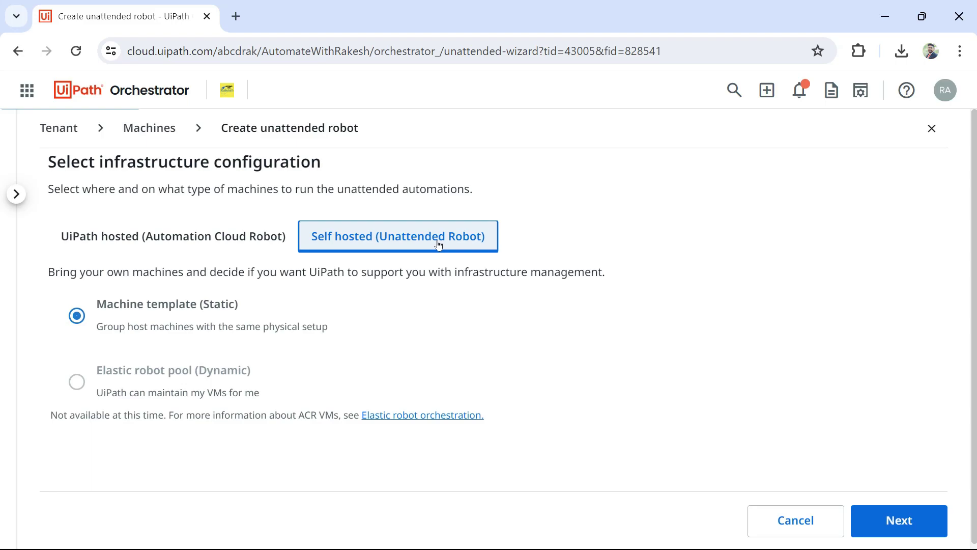
left_click(501, 292)
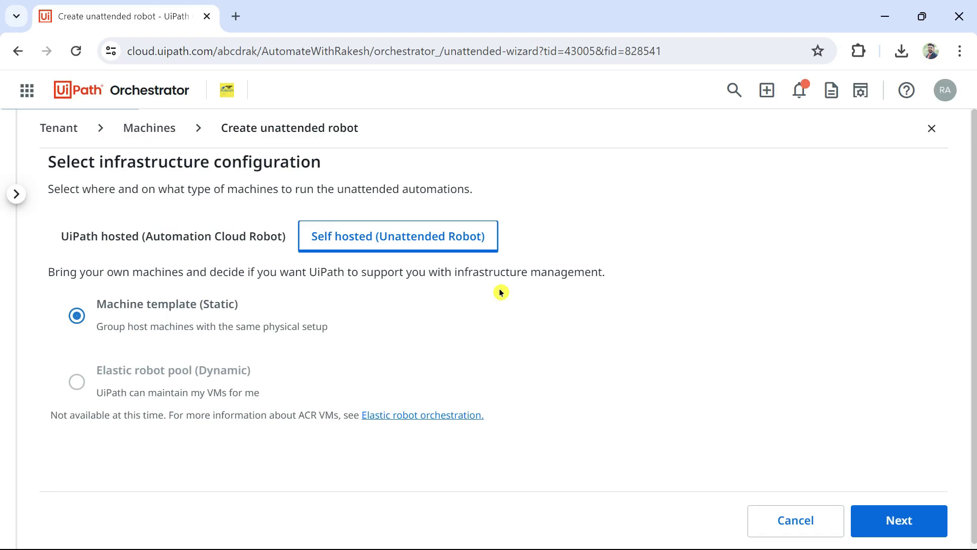
left_click(136, 295)
left_click_drag(54, 271, 150, 283)
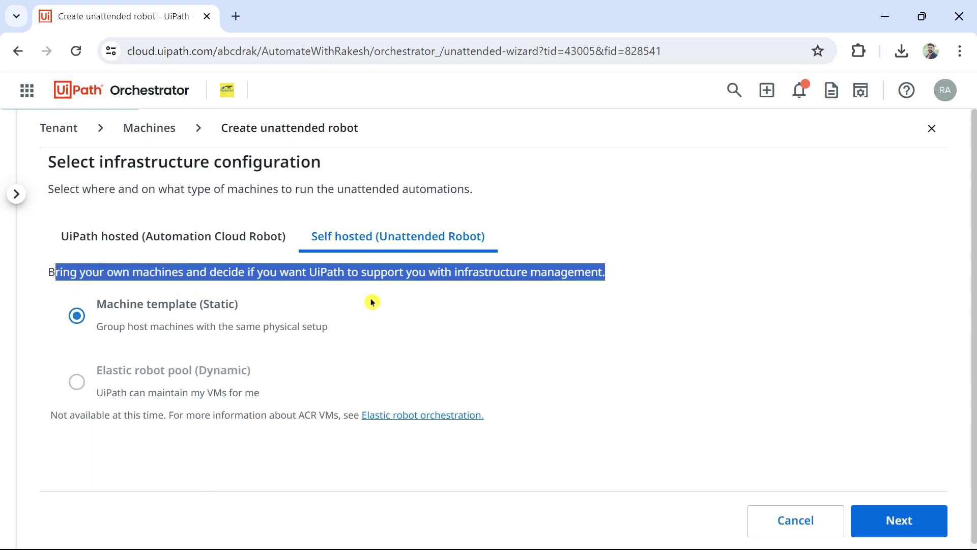
left_click(399, 291)
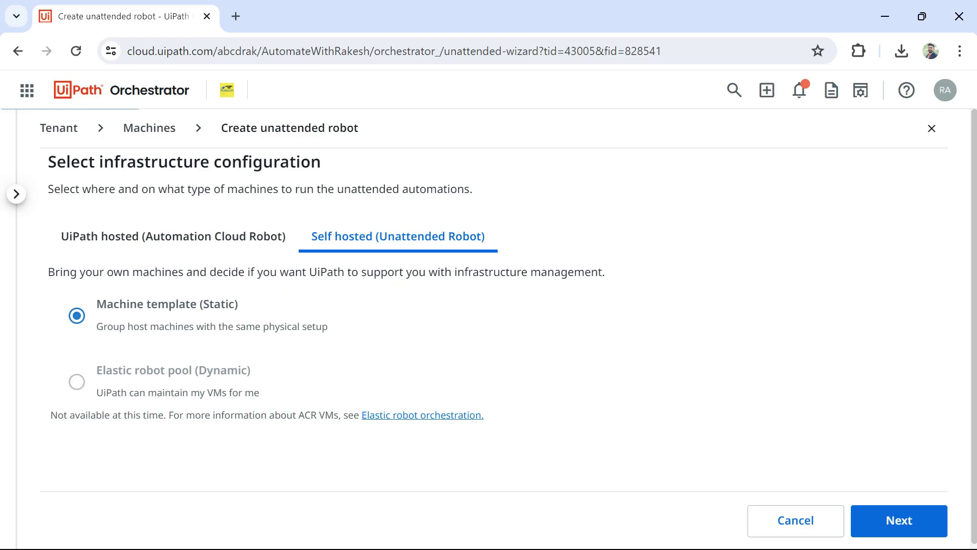
left_click_drag(207, 271, 634, 264)
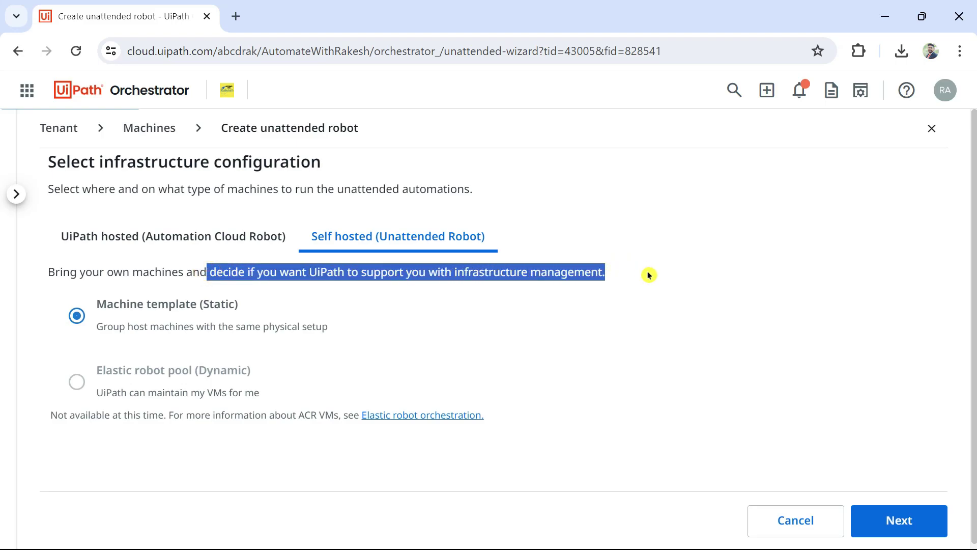
left_click(71, 386)
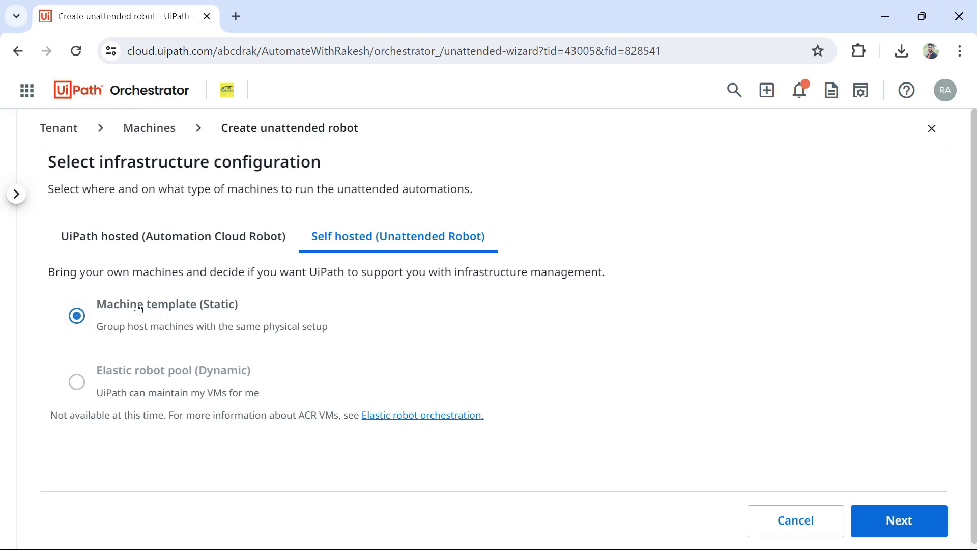
- Accept the static machine template option and start adding a new machine template
left_click(907, 525)
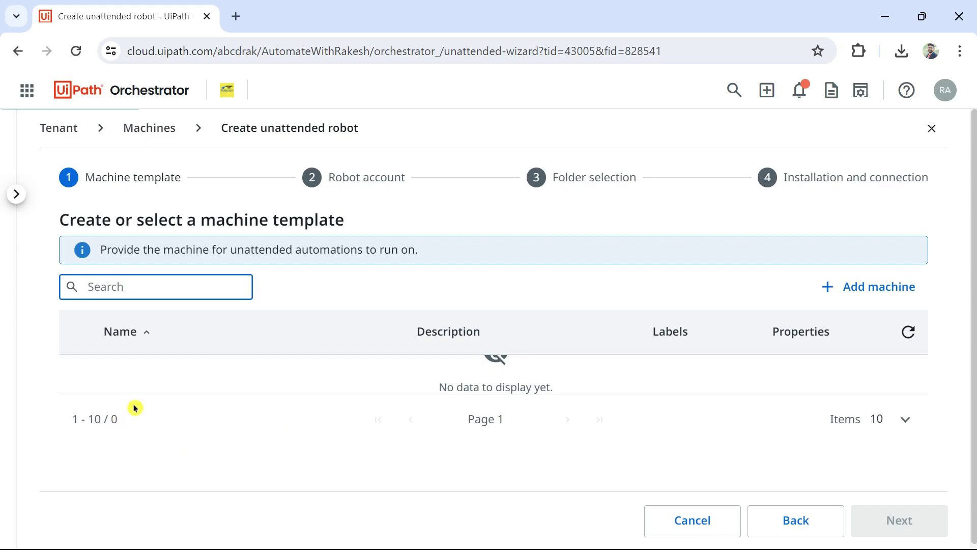
left_click(878, 294)
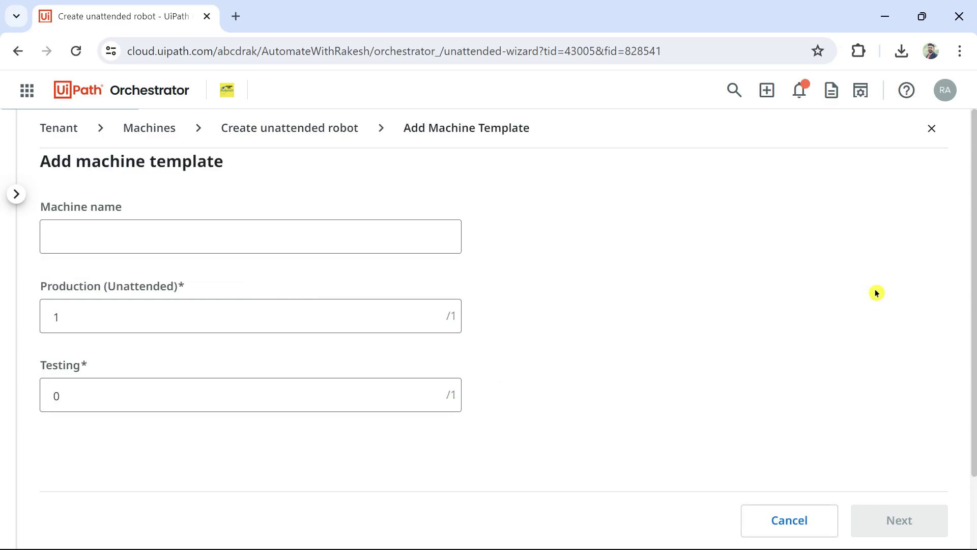
left_click(44, 238)
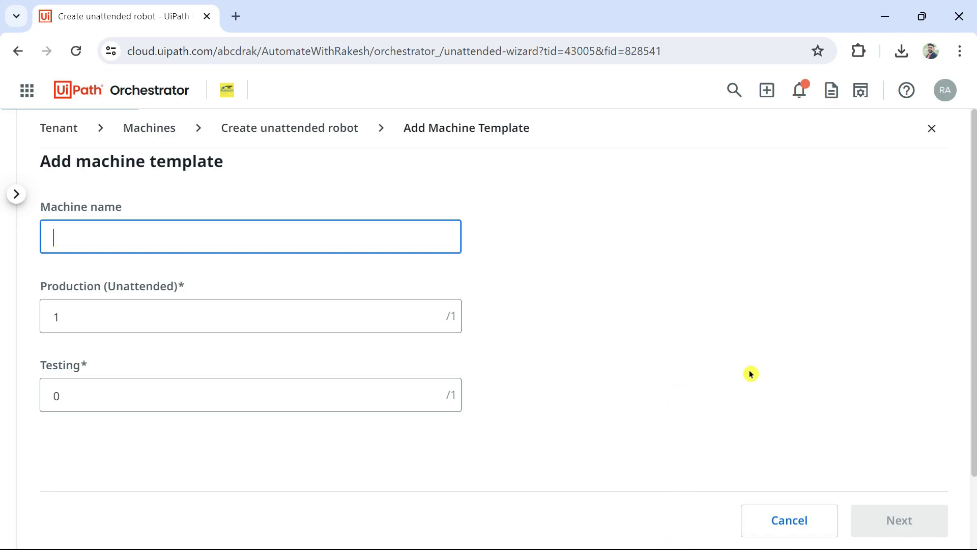
- Launch UiPath Assistant and move its window clear of the machine template form
key("super")
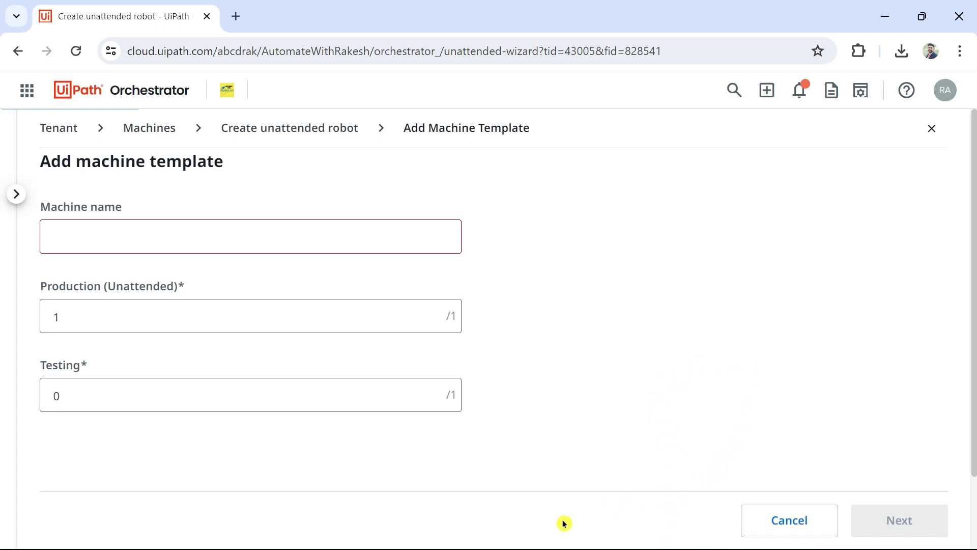
left_click(419, 538)
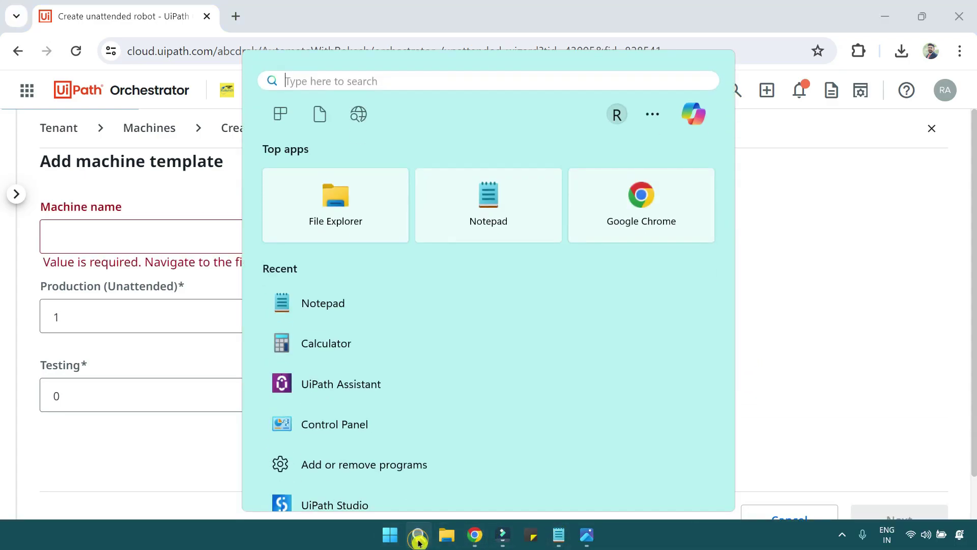
left_click(359, 383)
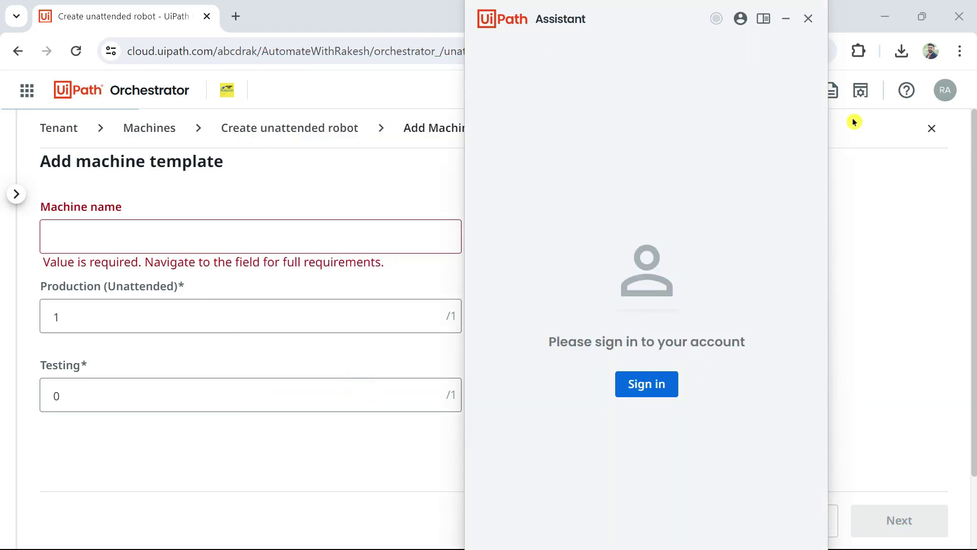
left_click_drag(660, 17, 753, 46)
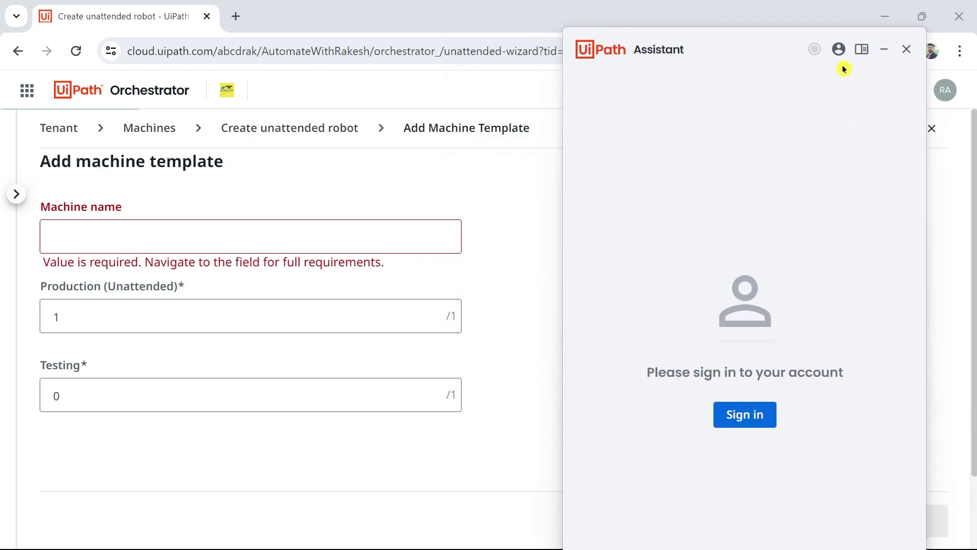
- Set the connection type to Machine Key in the Assistant's Orchestrator settings
left_click(839, 48)
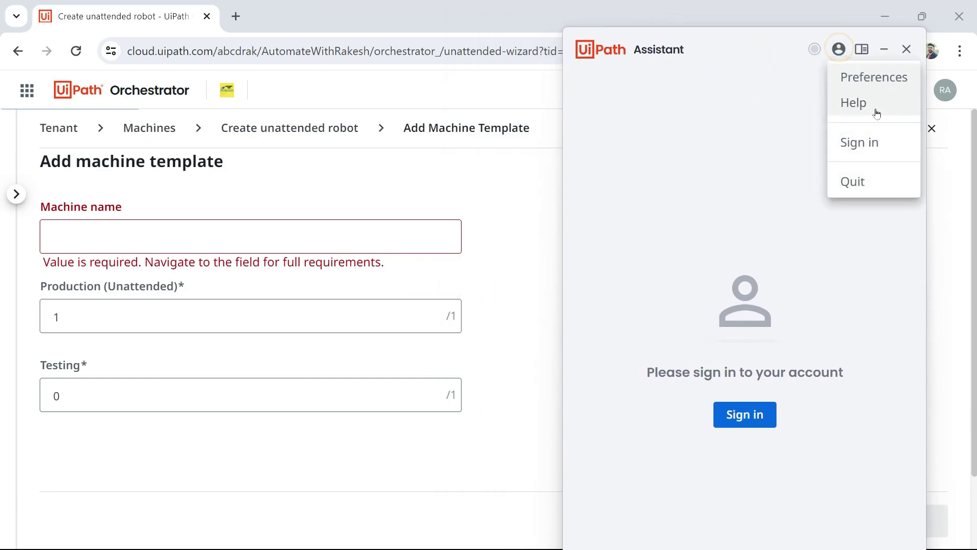
left_click(878, 77)
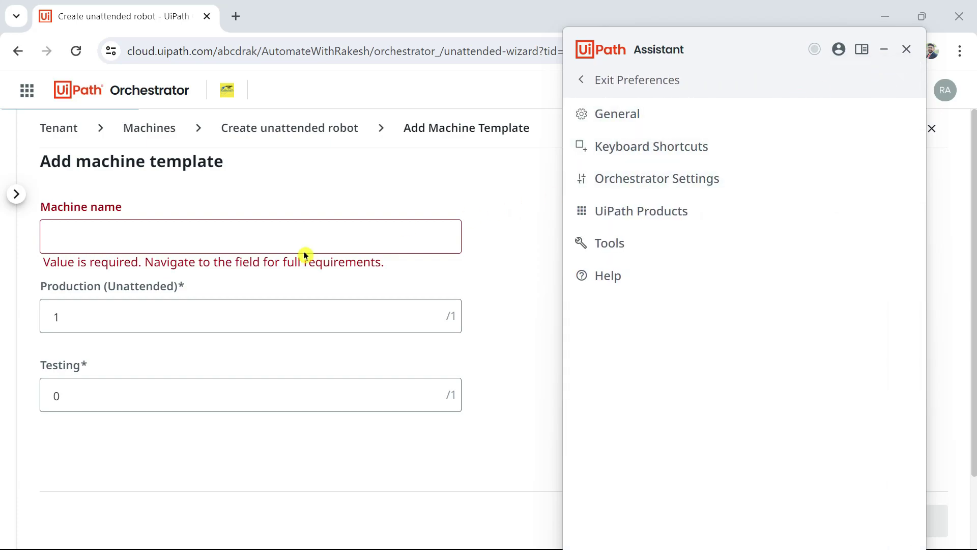
left_click(682, 178)
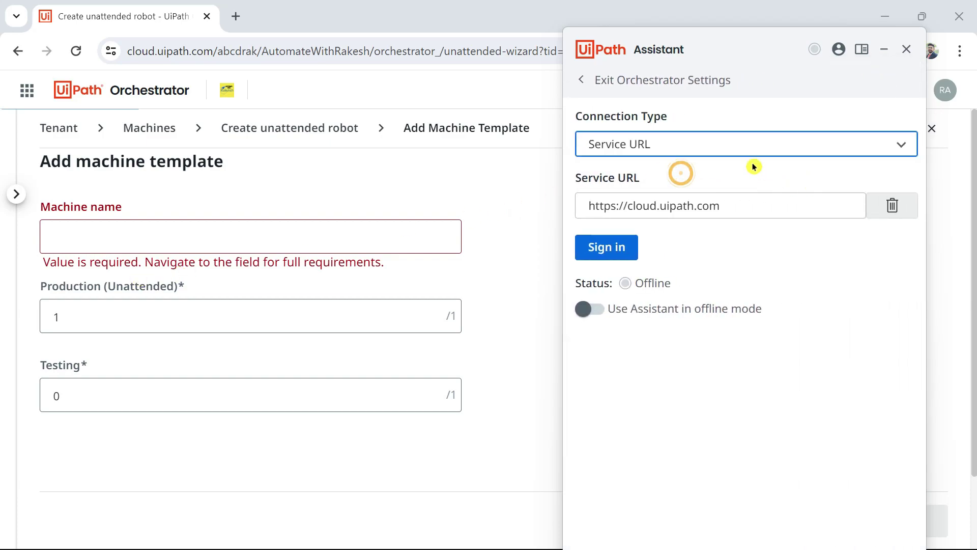
left_click(586, 80)
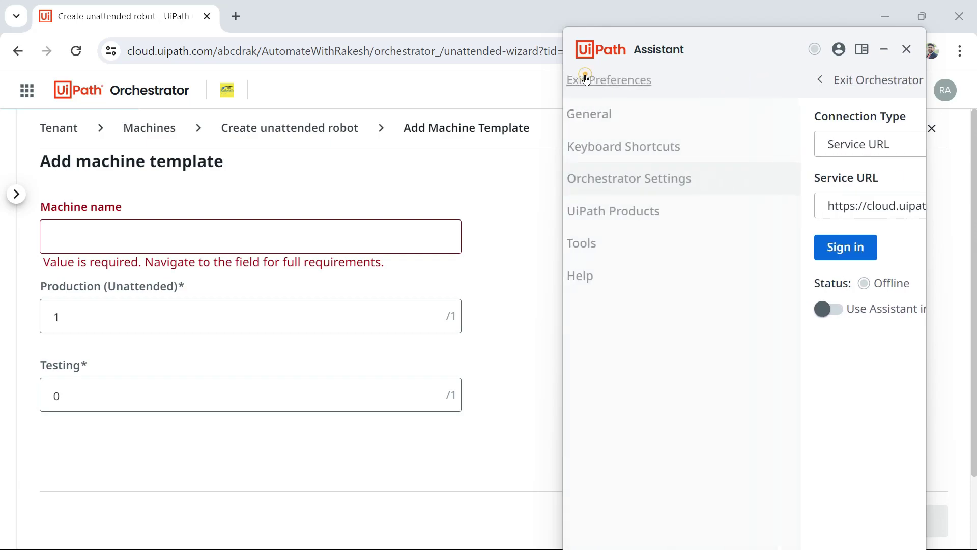
left_click(675, 186)
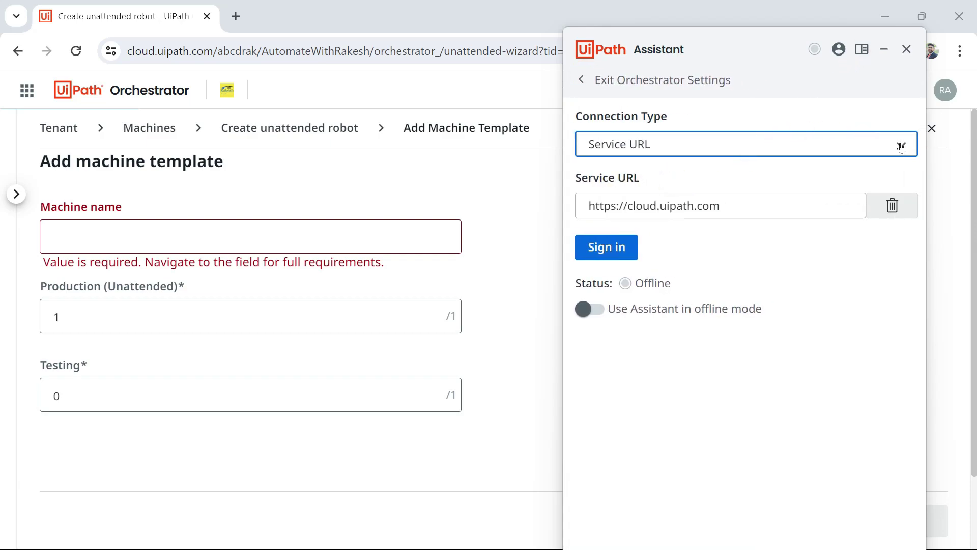
left_click(871, 149)
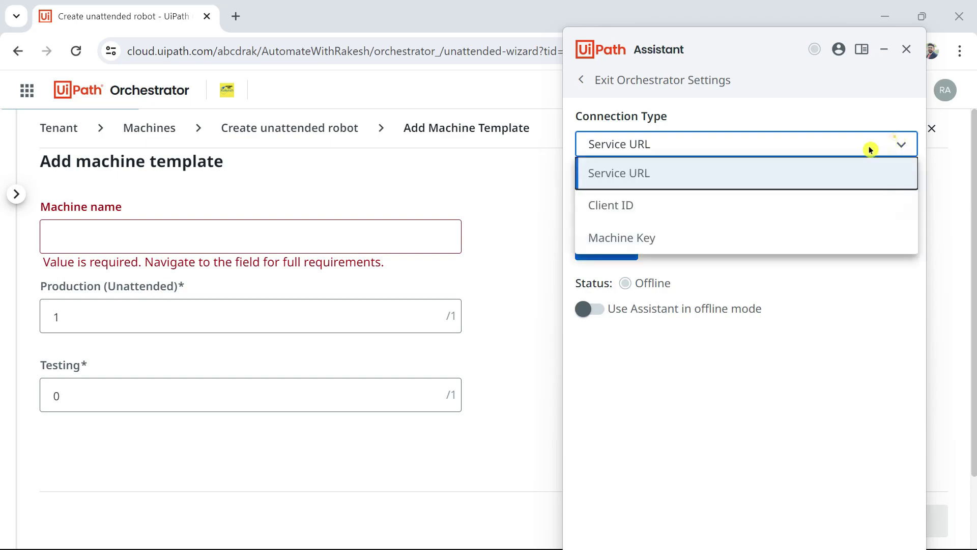
left_click(627, 239)
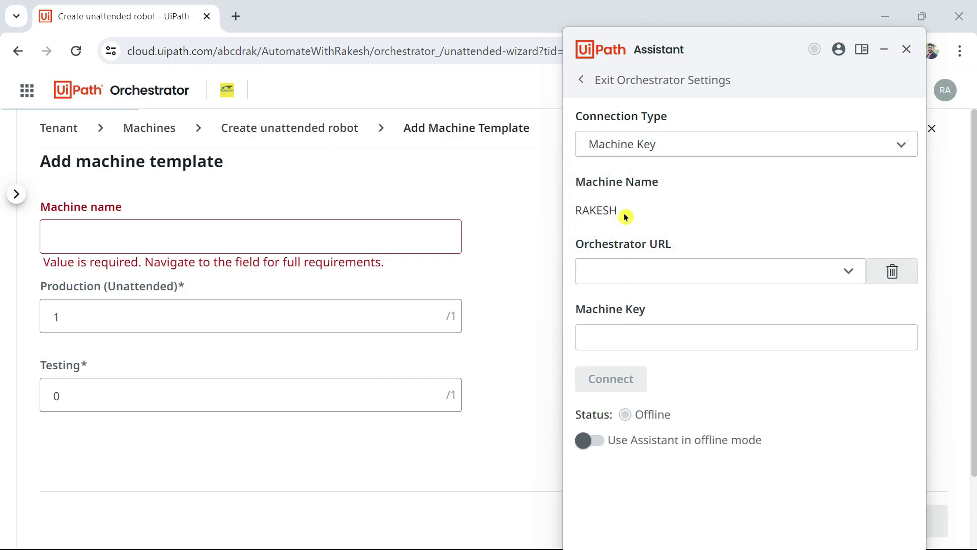
- Copy the machine name shown in UiPath Assistant into the machine template's name field in Orchestrator
left_click_drag(624, 214, 580, 213)
key("ctrl+c")
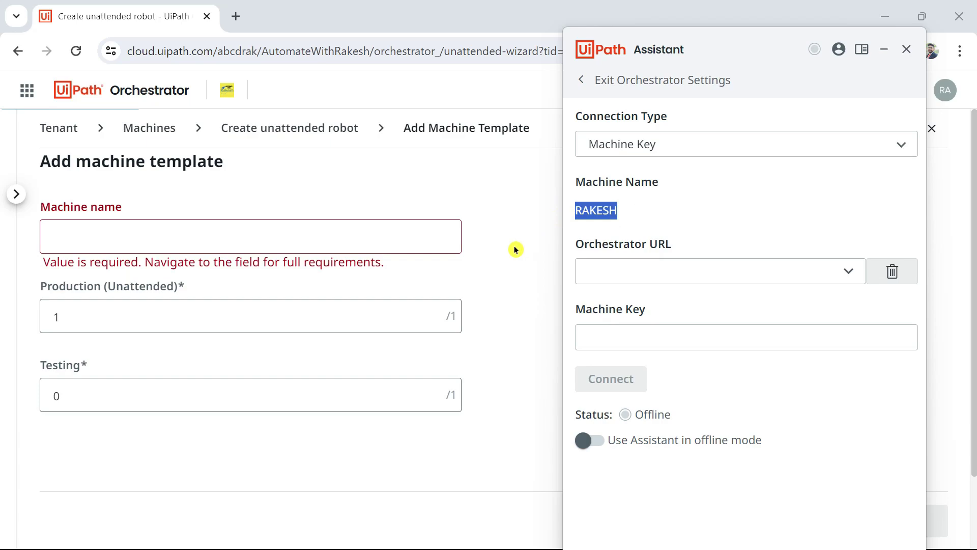
left_click(96, 231)
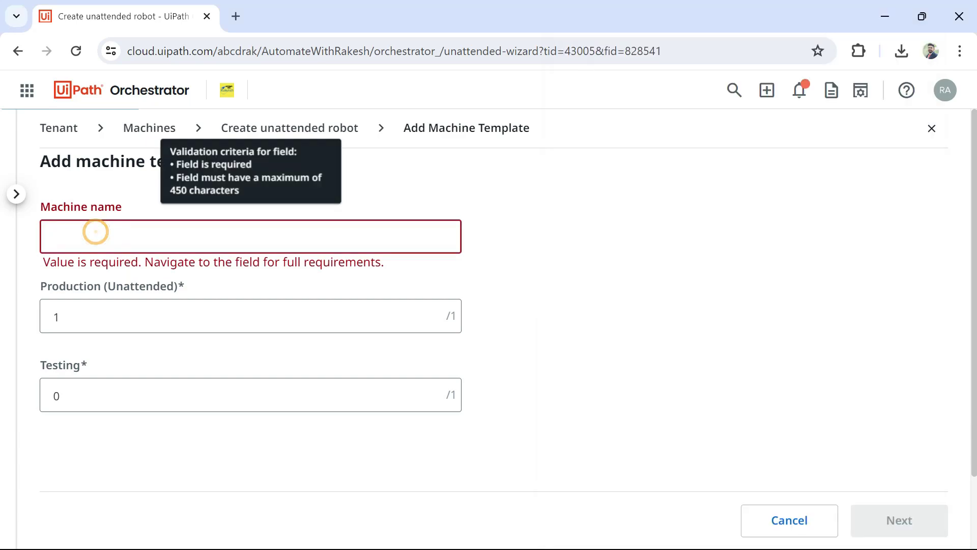
key("ctrl+v")
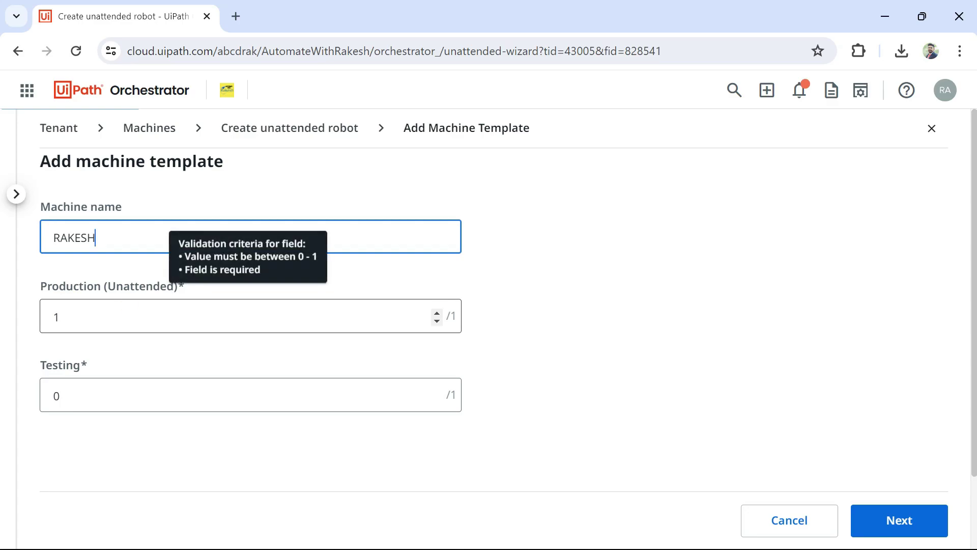
- Create the machine template and continue with it selected to the robot account stage
left_click(906, 524)
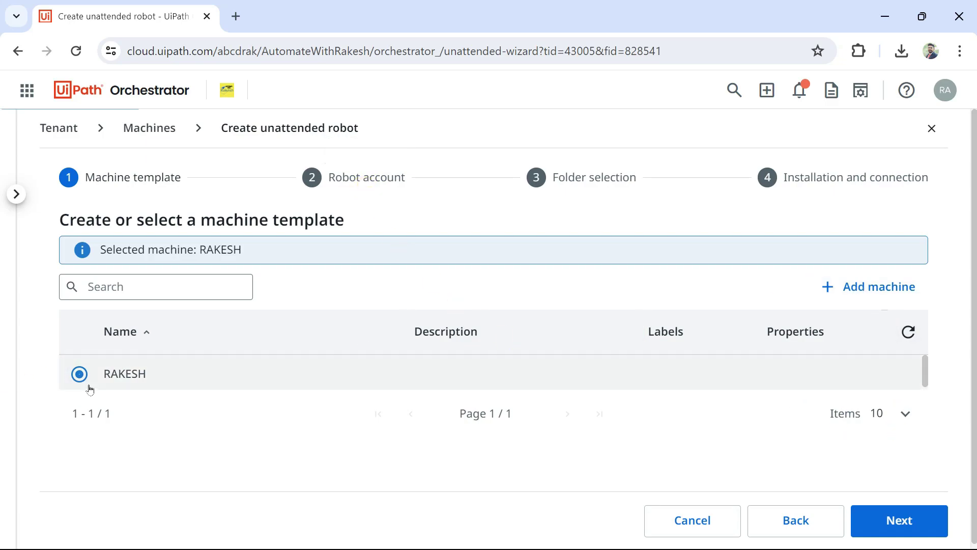
left_click_drag(103, 374, 160, 381)
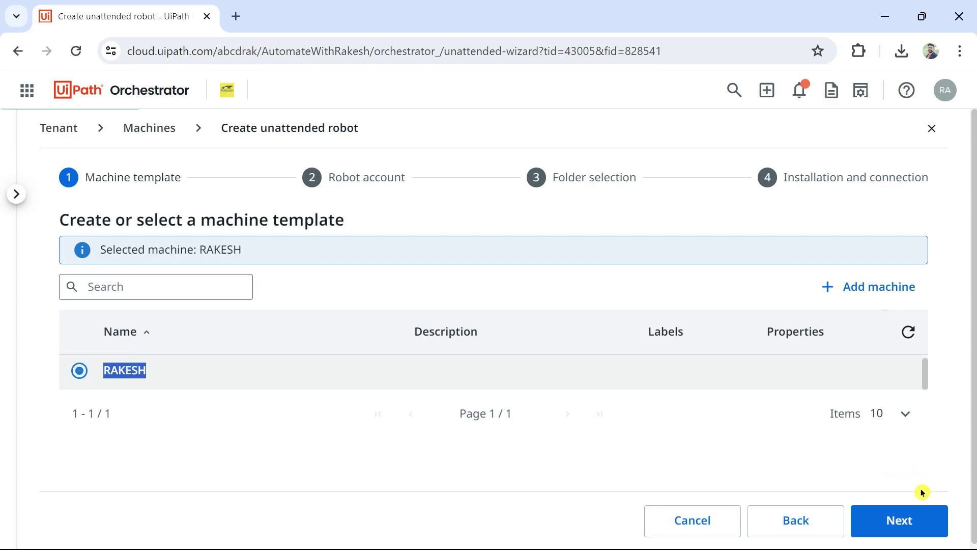
left_click(922, 519)
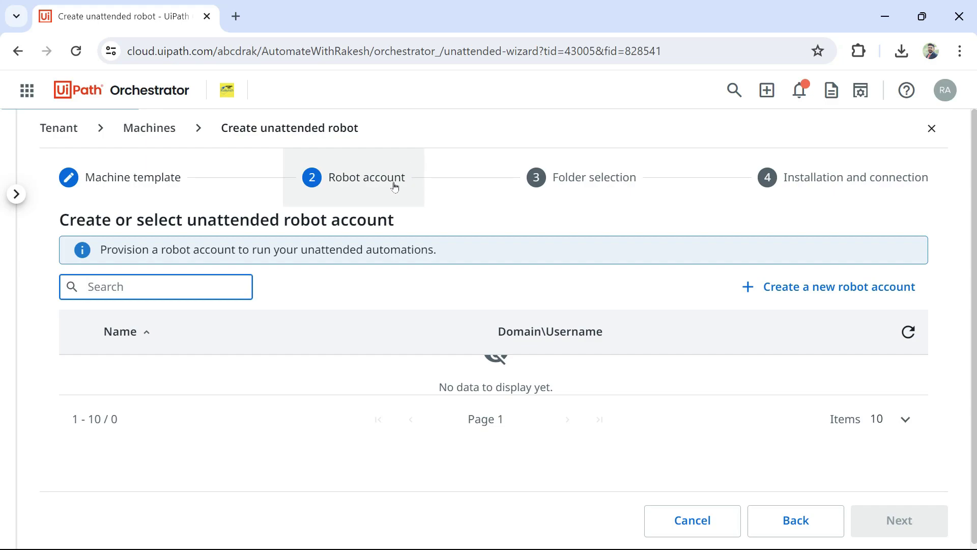
- Start a new robot account that uses a specific Windows account for foreground and background automations
left_click(833, 291)
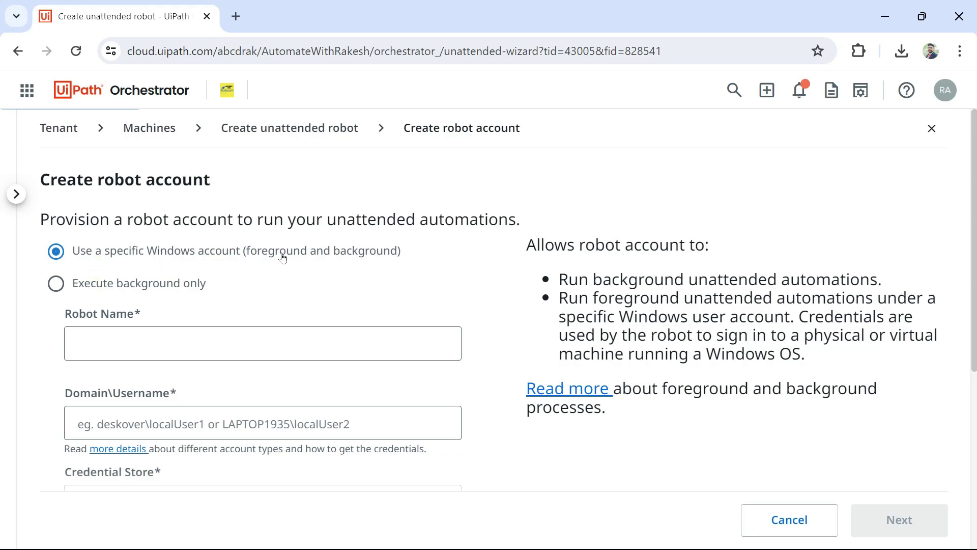
left_click(55, 283)
scroll(363, 283, "down", 2)
scroll(351, 351, "up", 2)
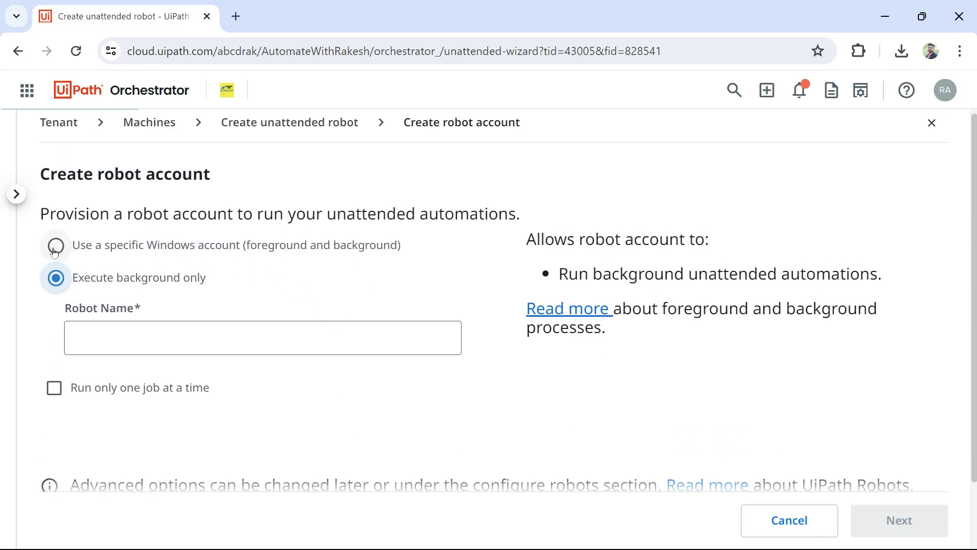
left_click(55, 252)
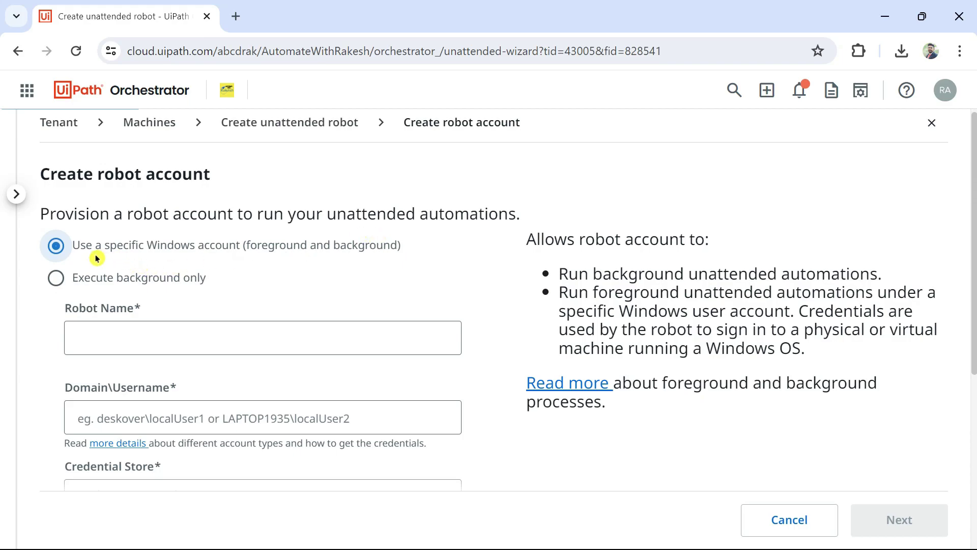
- Name the robot after the local machine with the suffix "-Robot"
scroll(260, 306, "down", 2)
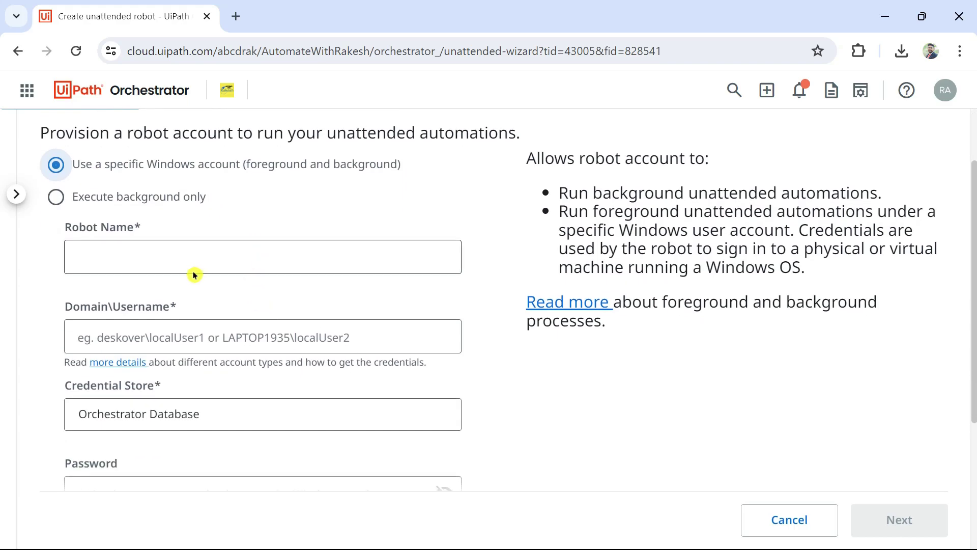
scroll(194, 275, "up", 2)
left_click(74, 328)
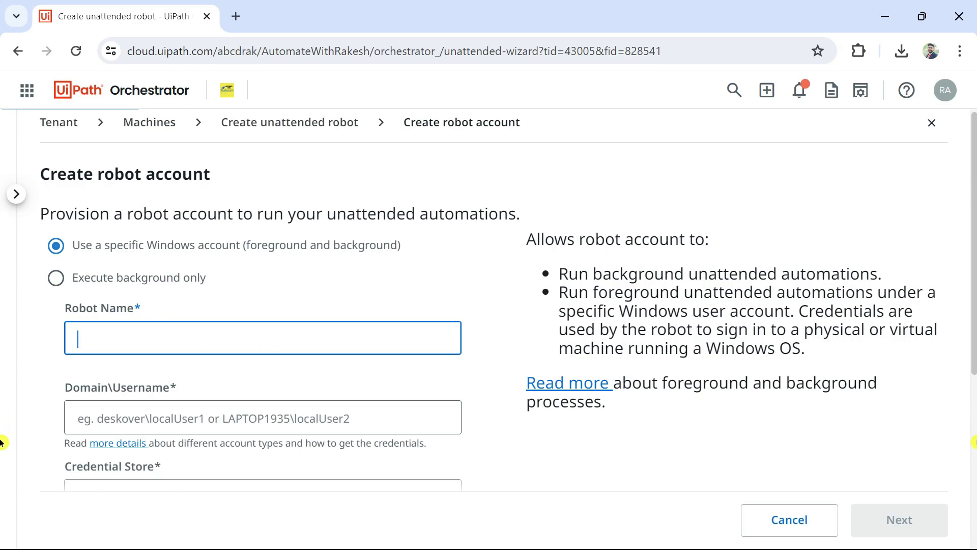
type("RAKESH")
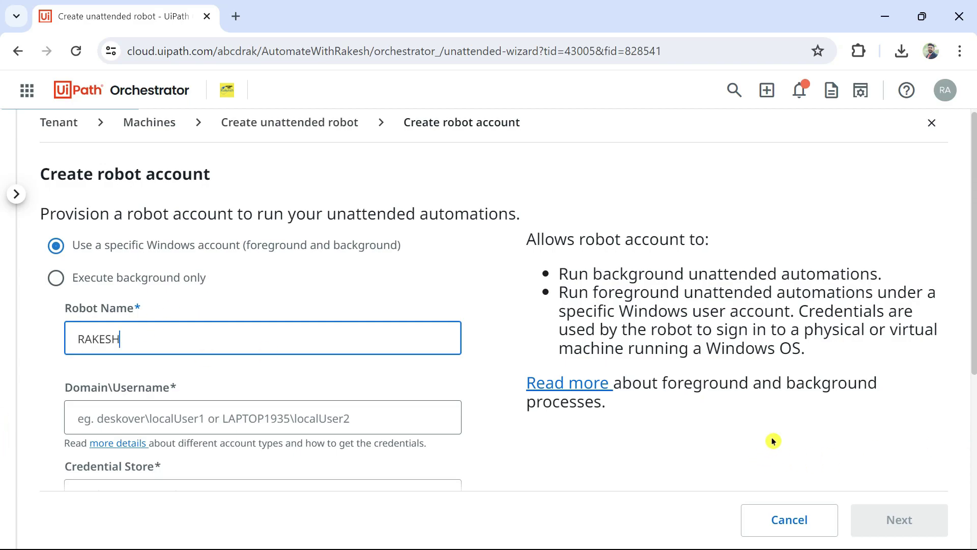
type("-Robot")
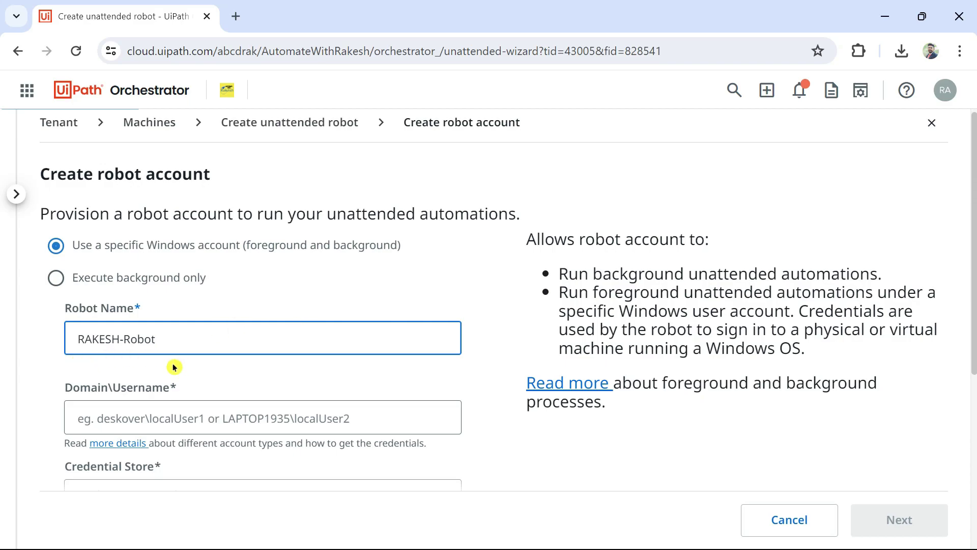
- Switch to Command Prompt and run whoami with the console text enlarged
scroll(175, 351, "down", 2)
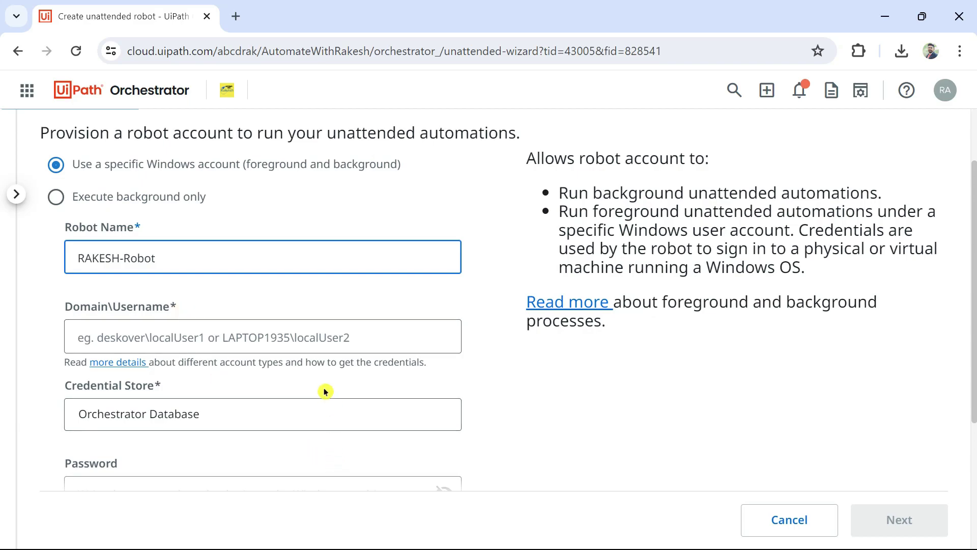
key("super")
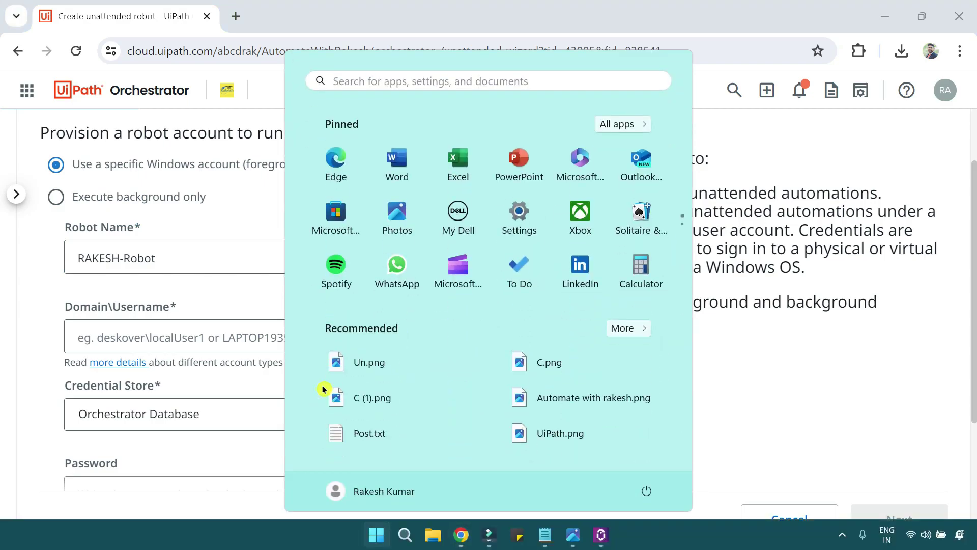
left_click(367, 79)
type("cmd")
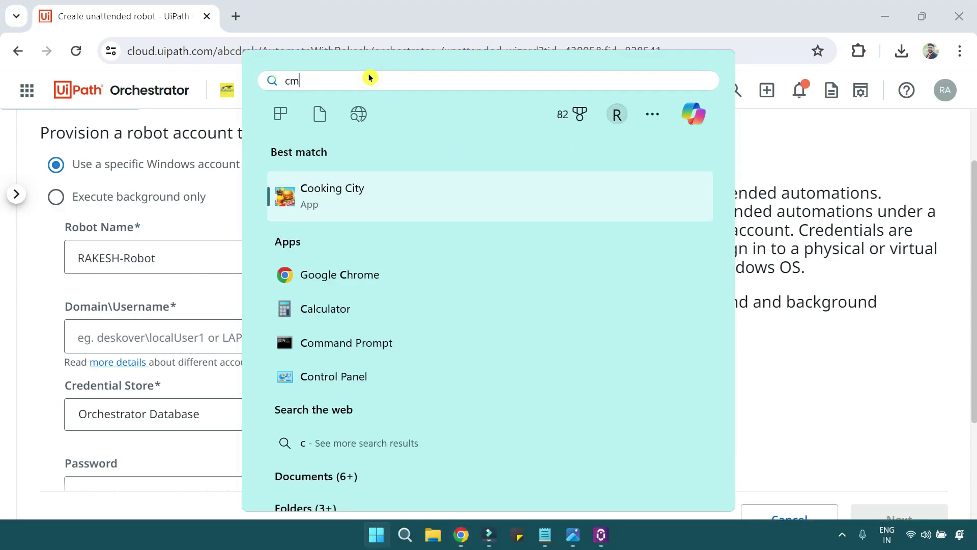
left_click(367, 188)
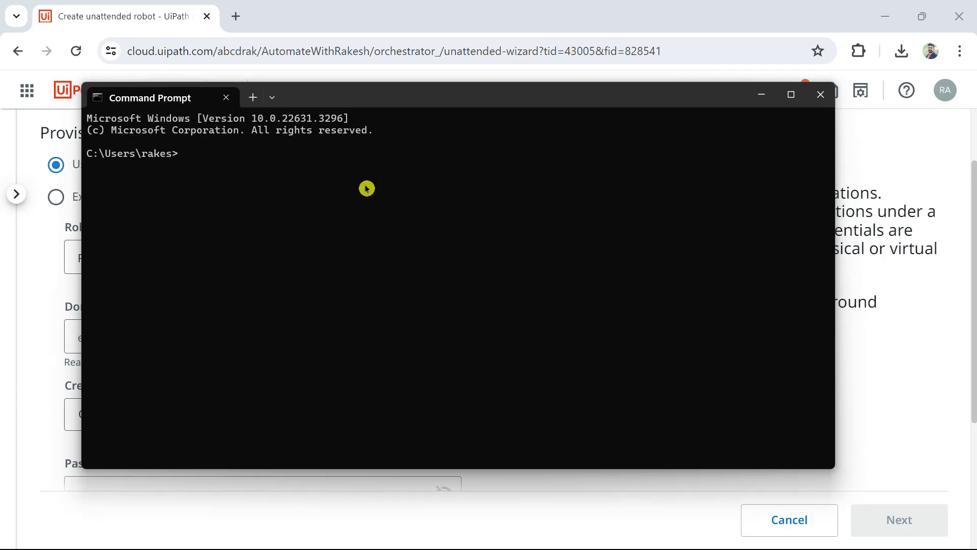
type("whoami")
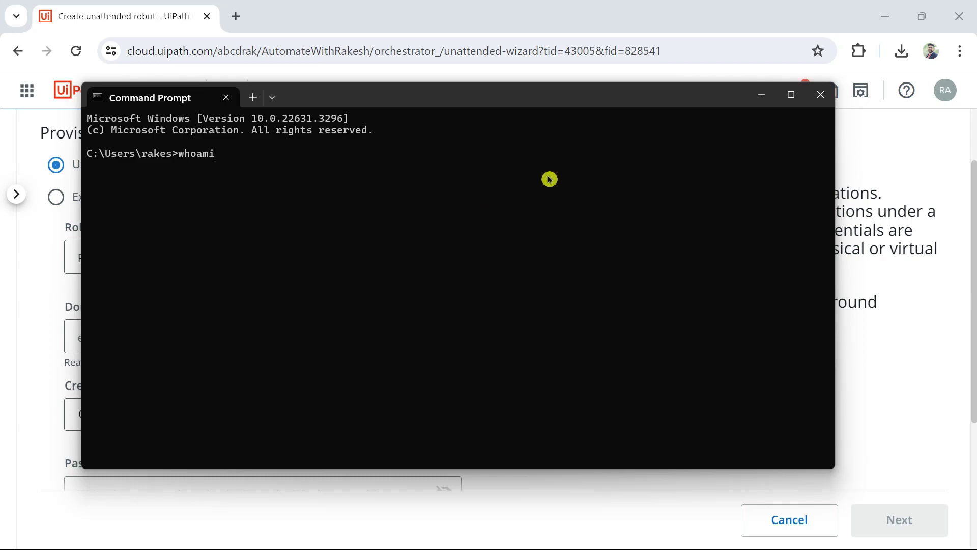
scroll(408, 275, "up", 3)
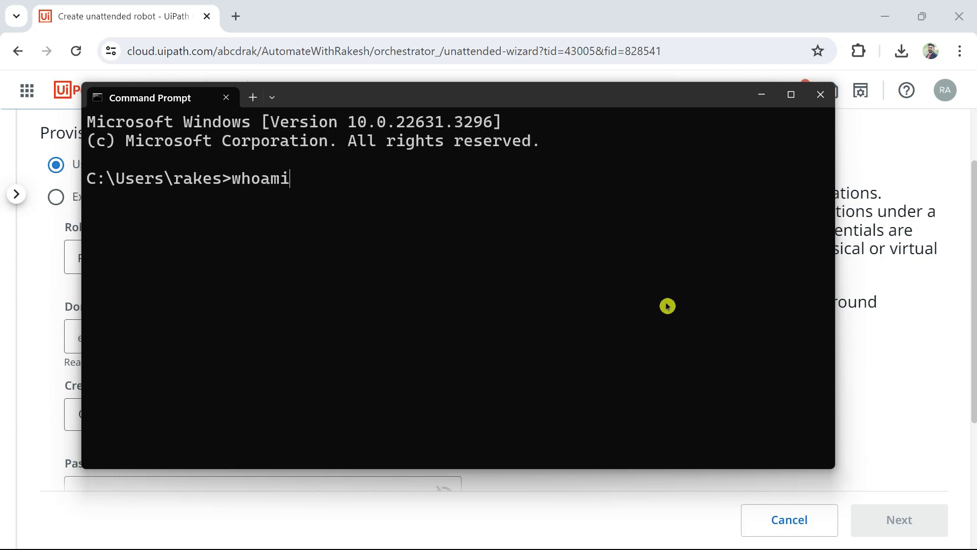
scroll(667, 305, "up", 2)
key("Return")
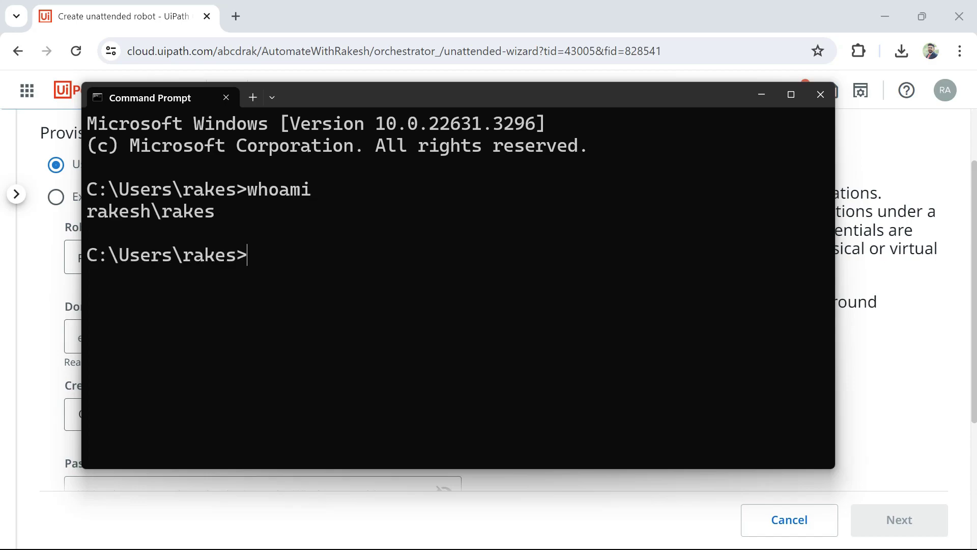
- Copy the domain and username from the whoami output into the robot account's Domain\Username field in Orchestrator
left_click_drag(224, 219, 92, 220)
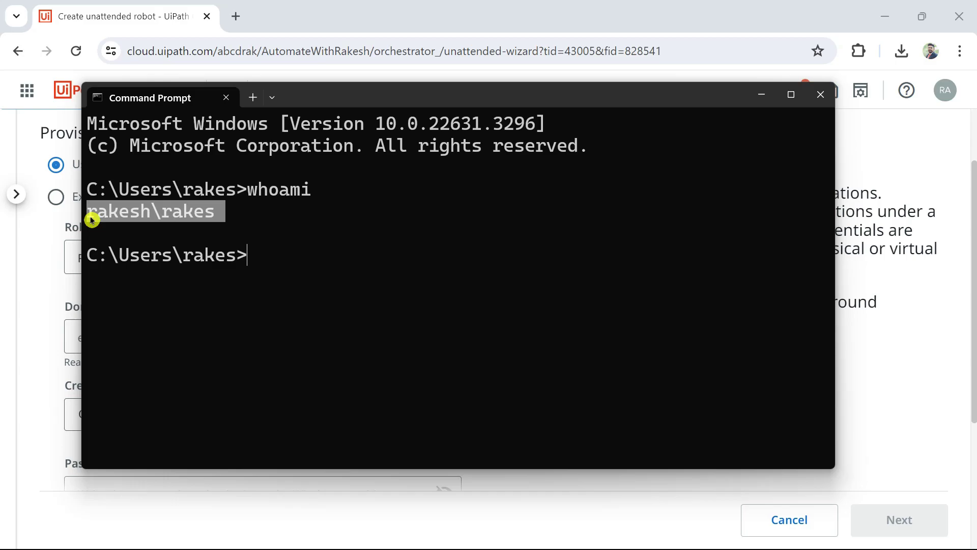
key("ctrl+c")
left_click(762, 95)
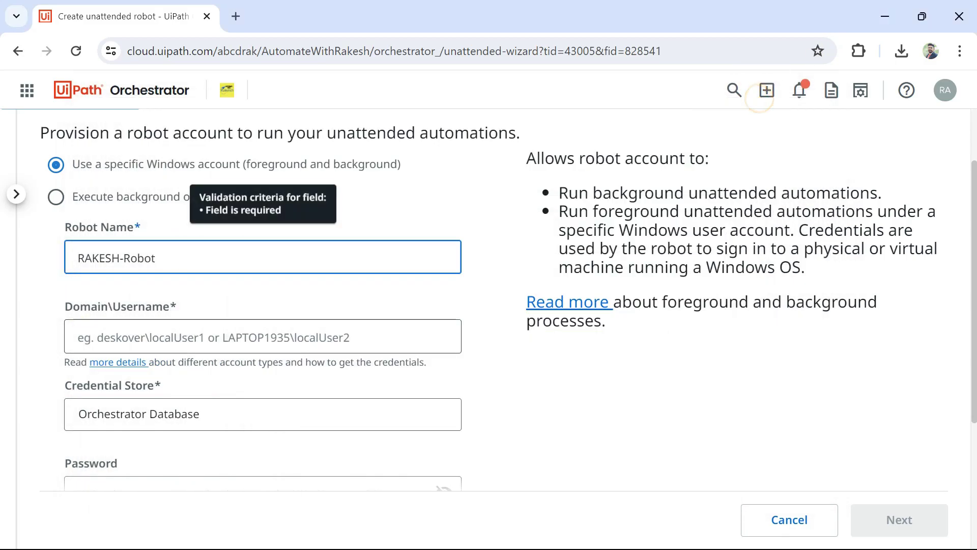
left_click(99, 338)
key("ctrl+v")
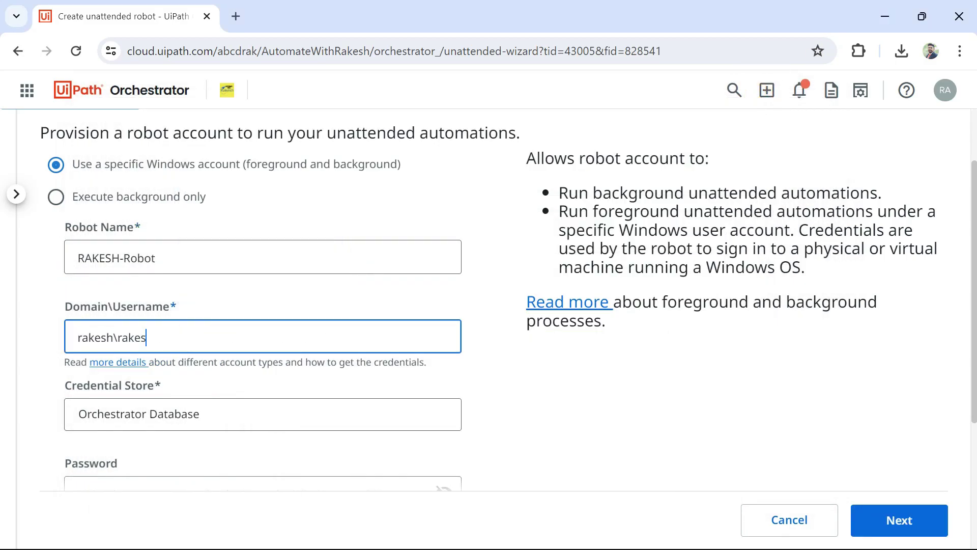
- Examine the domain part and the username part of the Domain\Username entry
left_click_drag(113, 337, 50, 336)
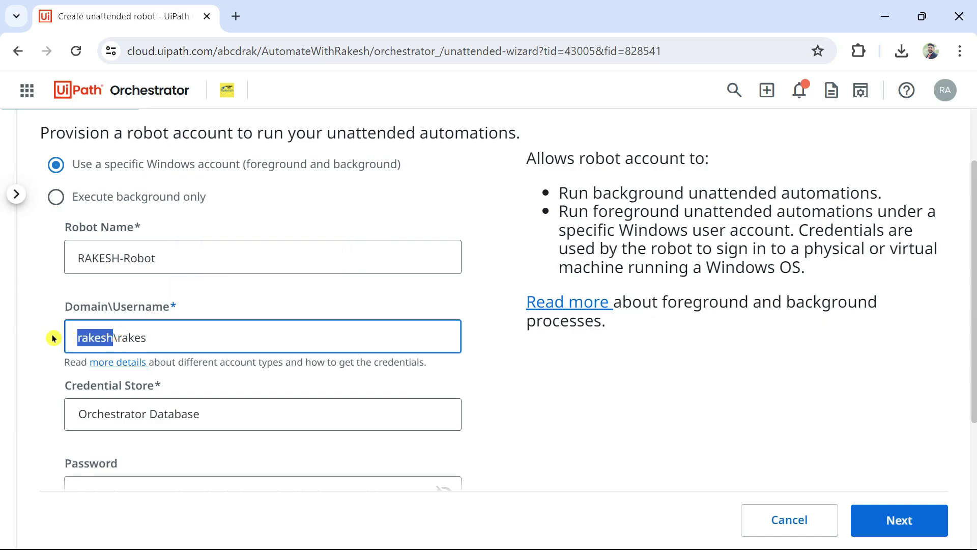
left_click(159, 336)
key("shift+Left")
key("shift+Left")
key("shift+Left")
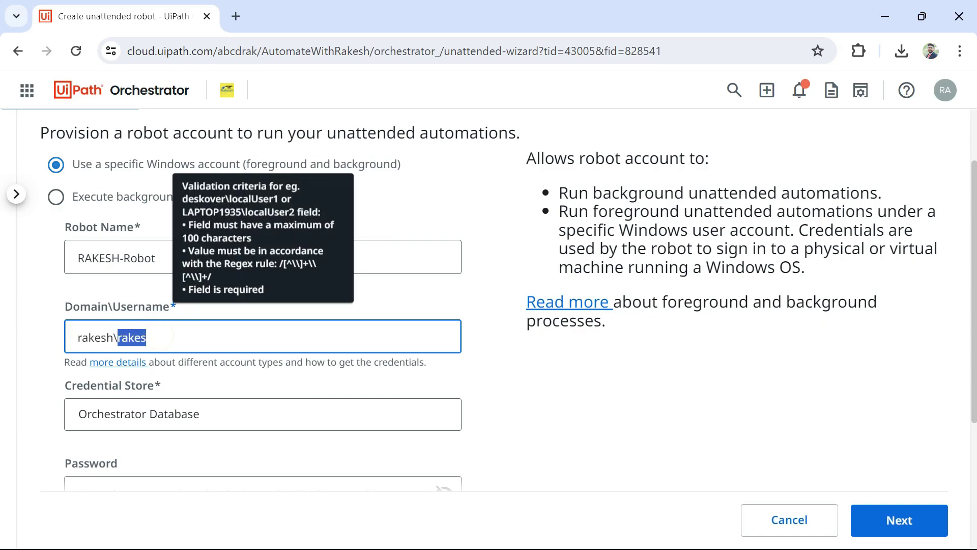
left_click(232, 340)
double_click(83, 338)
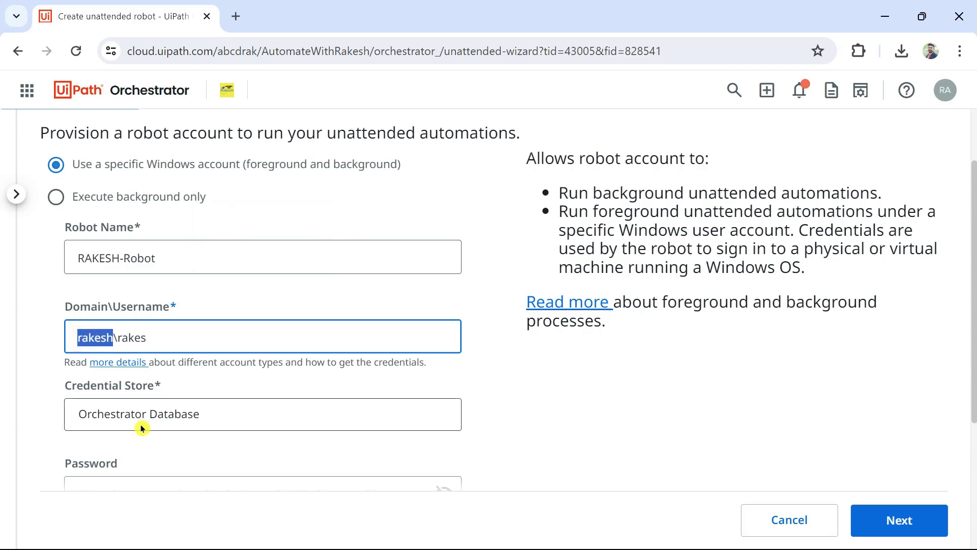
double_click(146, 337)
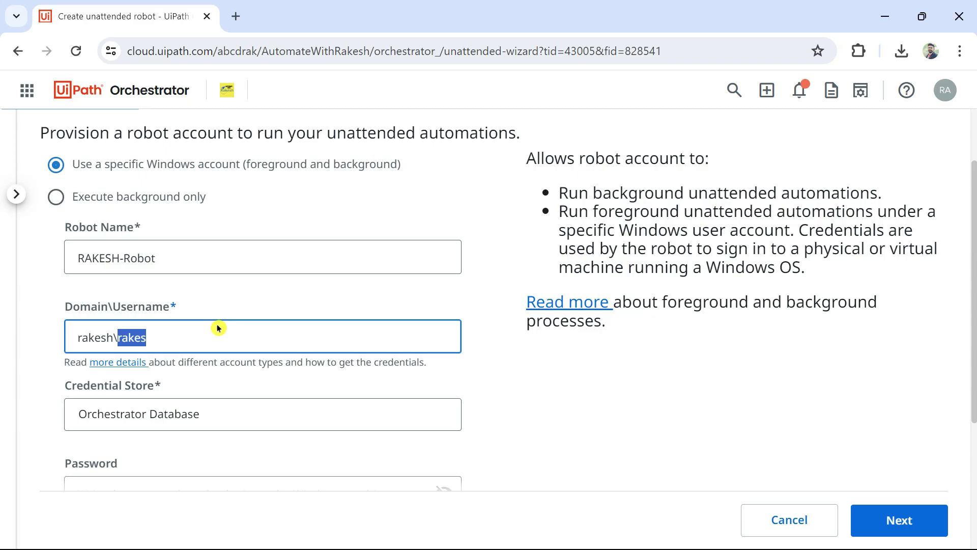
- Keep Orchestrator Database as the credential store and enter the Windows login password for the robot account
scroll(229, 329, "down", 2)
left_click(124, 334)
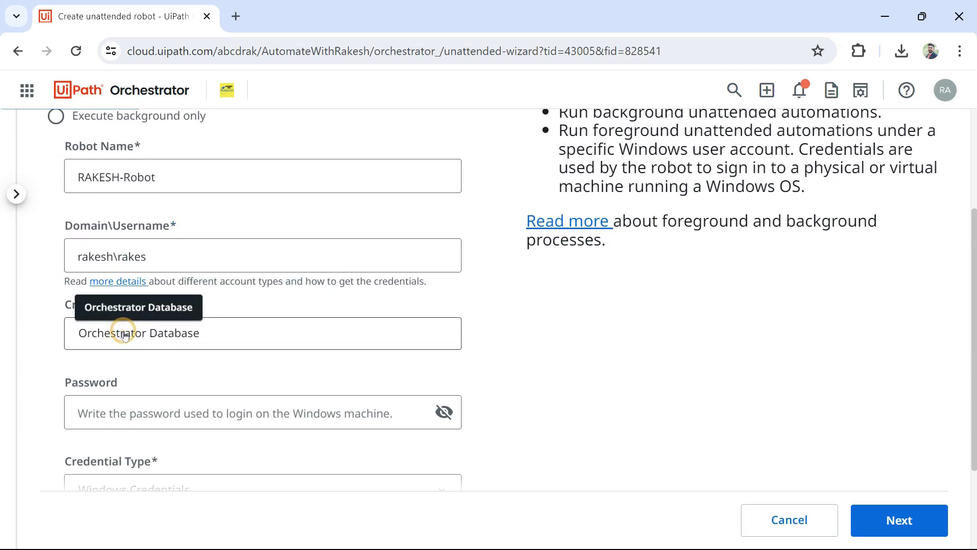
left_click(105, 414)
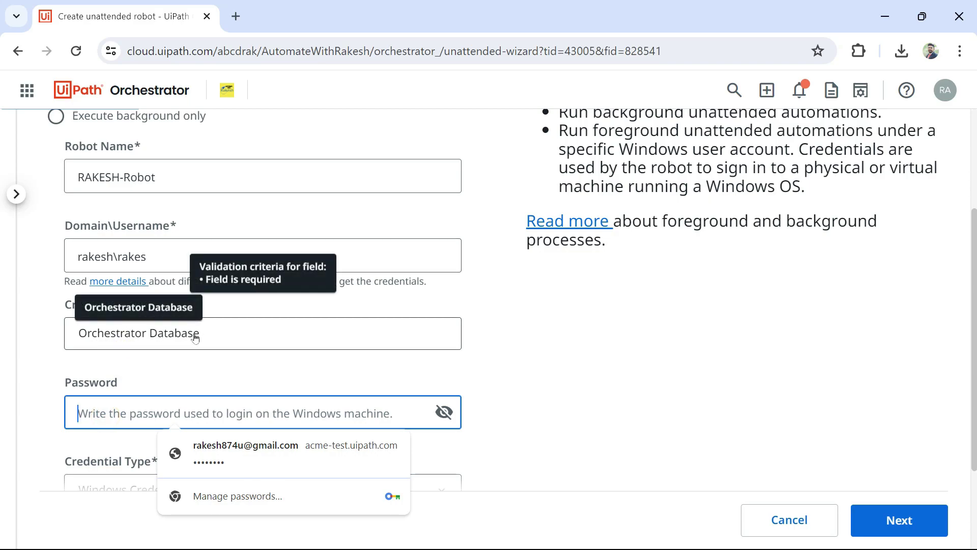
left_click(279, 343)
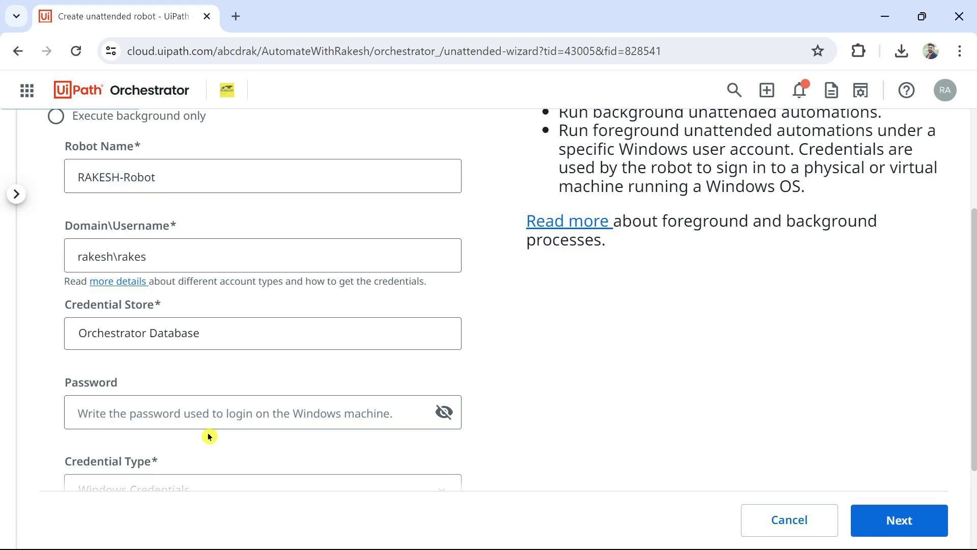
left_click(92, 408)
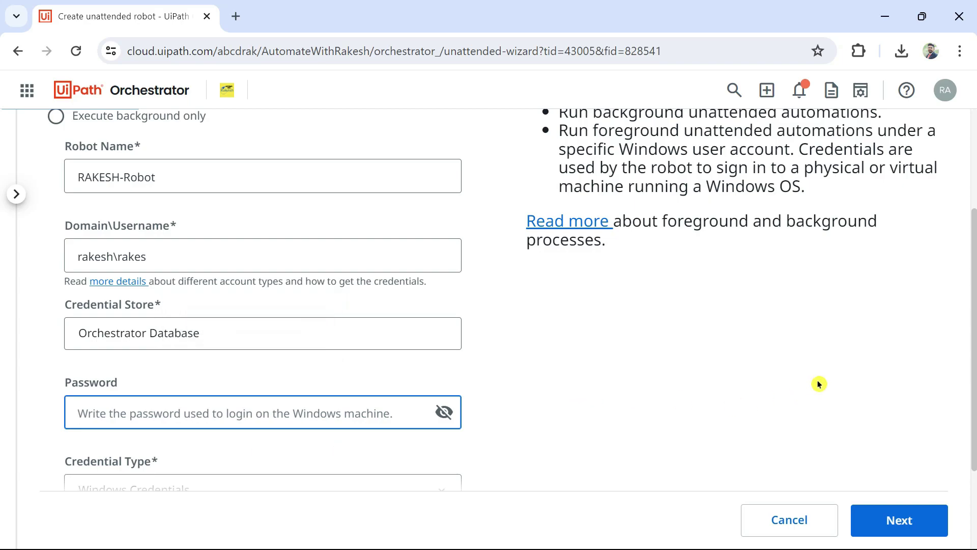
type("•")
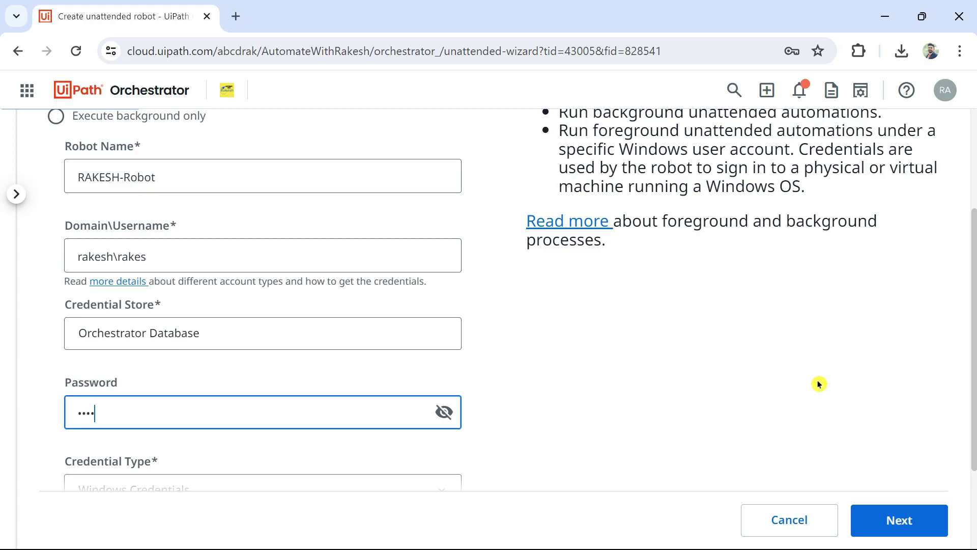
type("•••")
- Choose Windows Credentials as the robot account's credential type
scroll(657, 395, "down", 3)
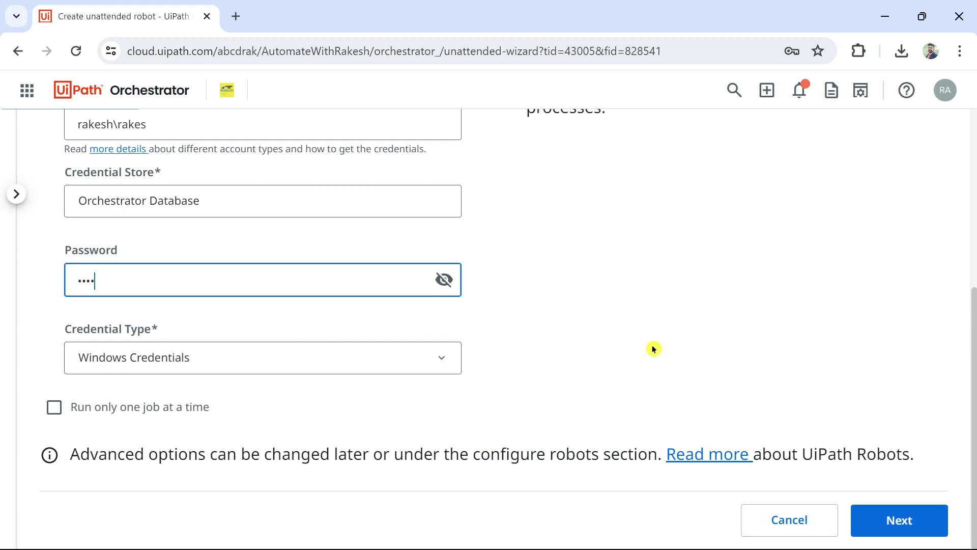
left_click(436, 357)
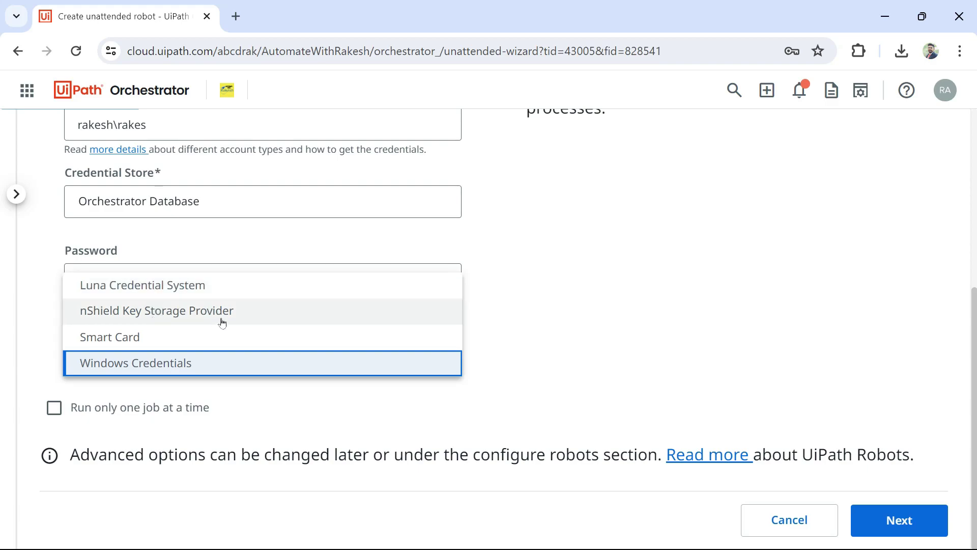
left_click(192, 365)
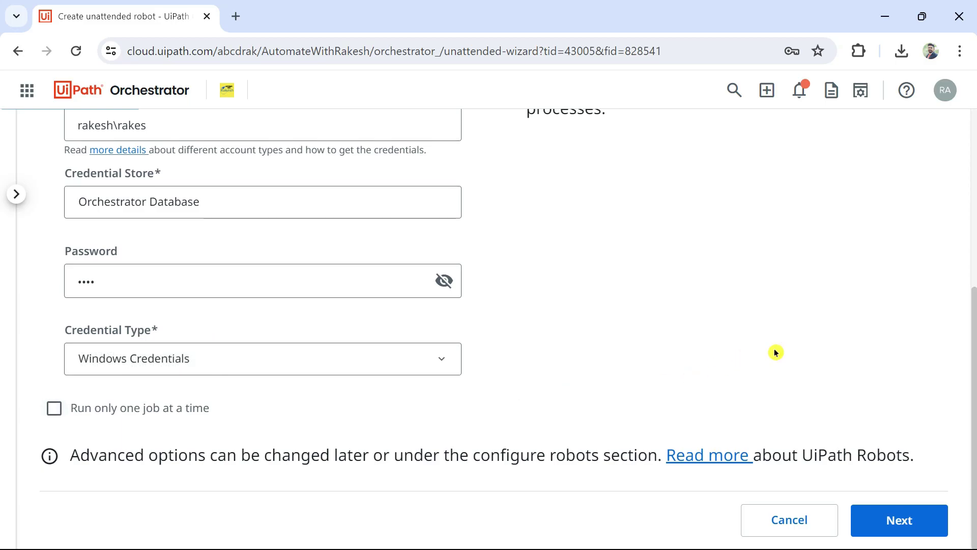
- Review the description of what the robot account is allowed to run and recheck the completed account form
scroll(775, 352, "up", 5)
left_click_drag(536, 245, 710, 245)
scroll(710, 245, "down", 1)
scroll(508, 298, "down", 1)
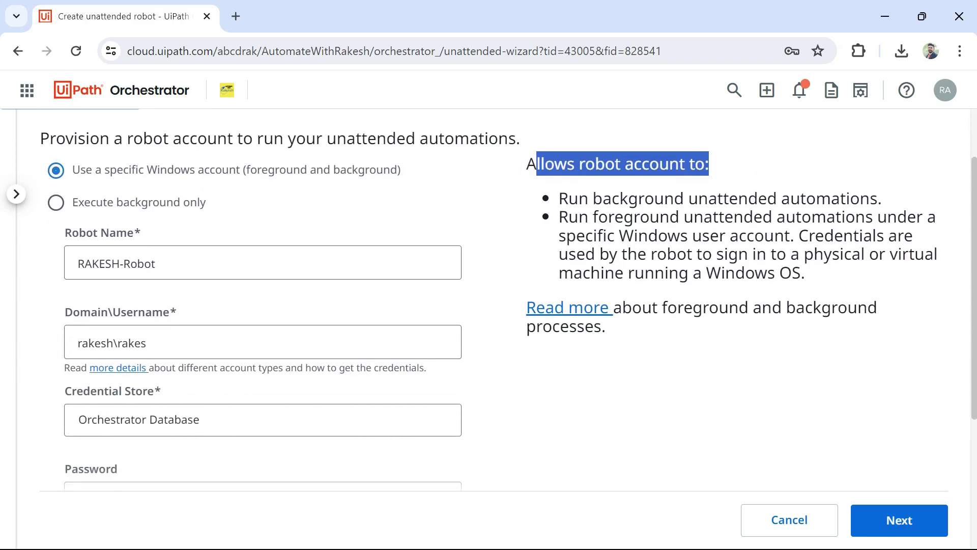
left_click_drag(559, 198, 883, 199)
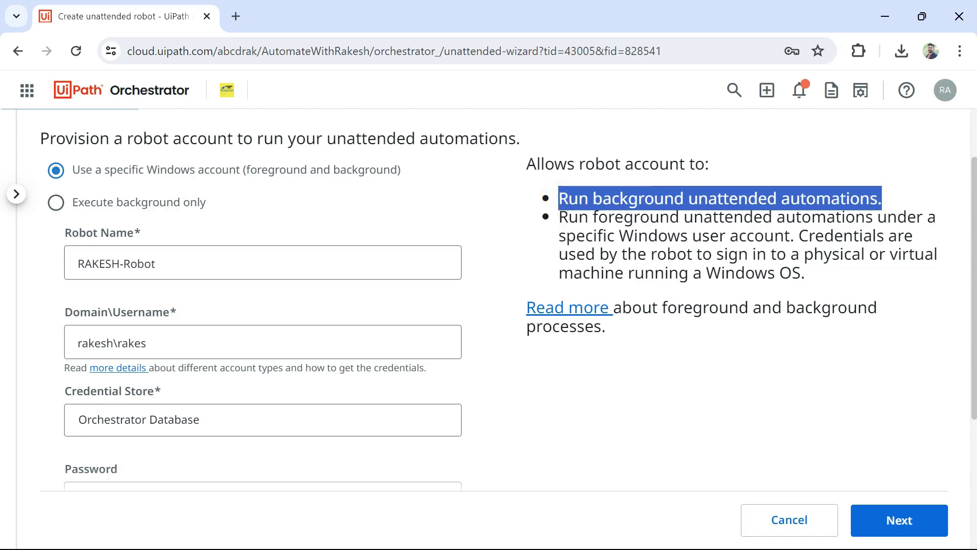
left_click_drag(559, 216, 873, 217)
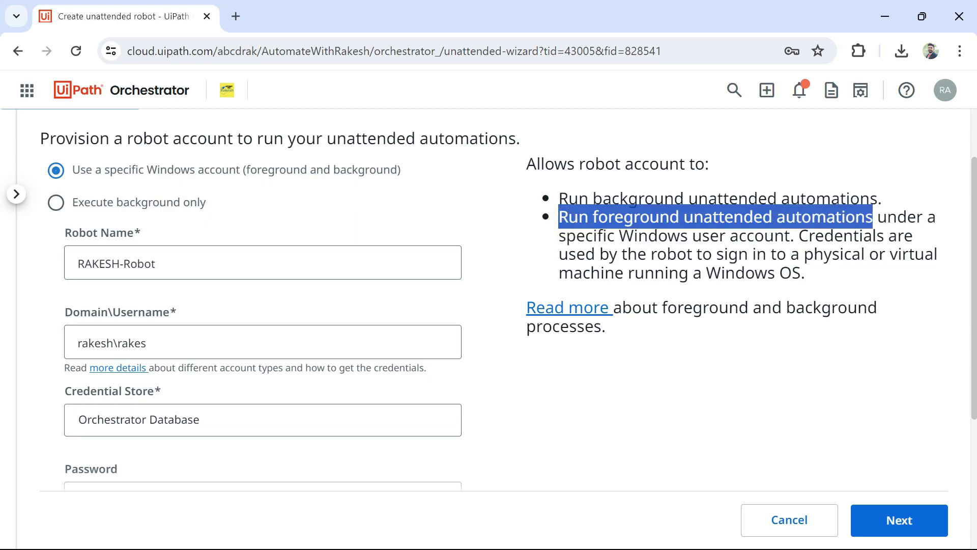
left_click_drag(559, 235, 790, 235)
scroll(202, 365, "down", 1)
scroll(201, 364, "down", 3)
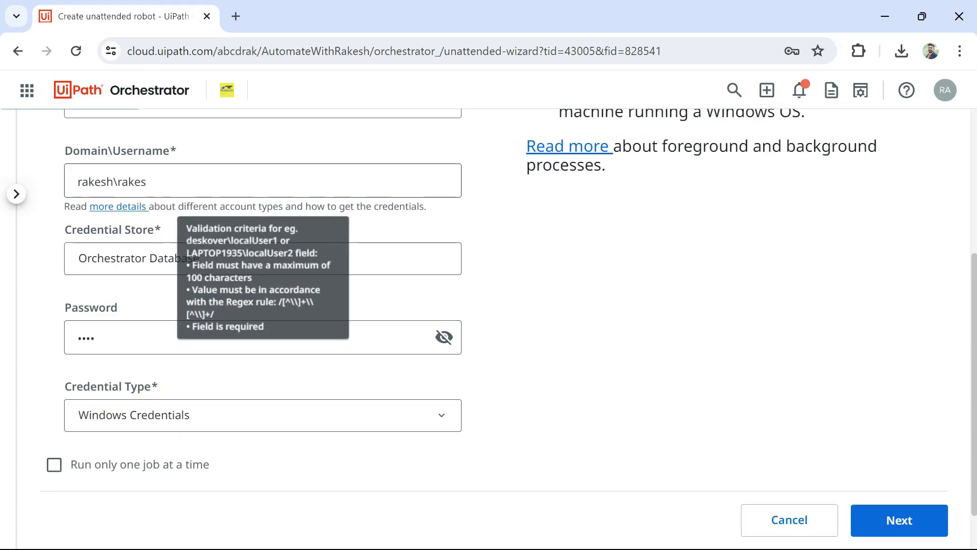
scroll(762, 277, "up", 5)
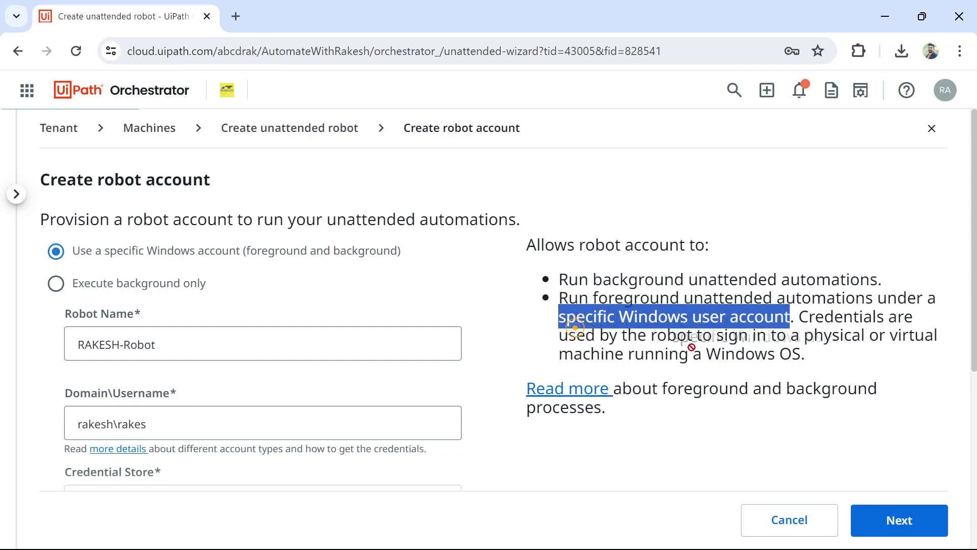
left_click(835, 352)
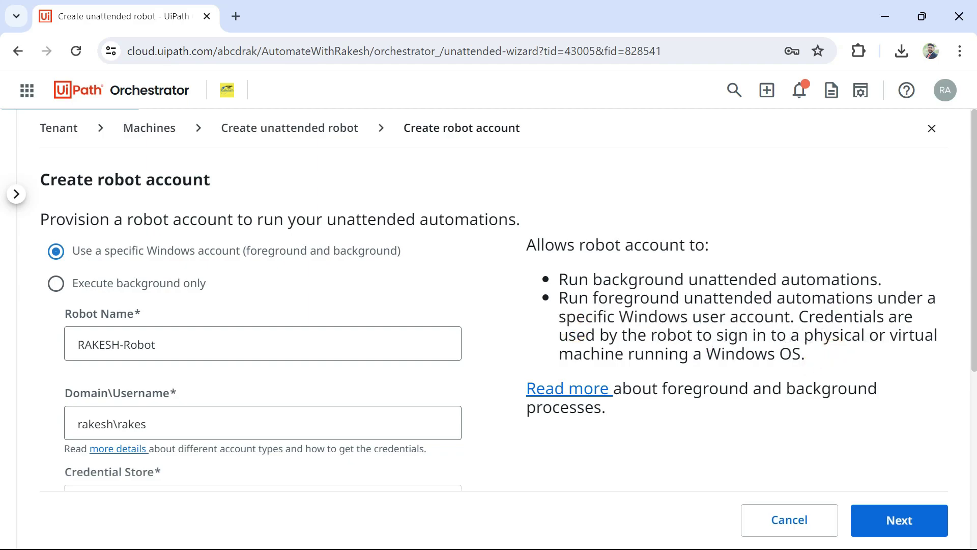
- Recheck the robot account form, create the account and continue to folder selection with it selected
left_click(833, 355)
scroll(740, 345, "down", 2)
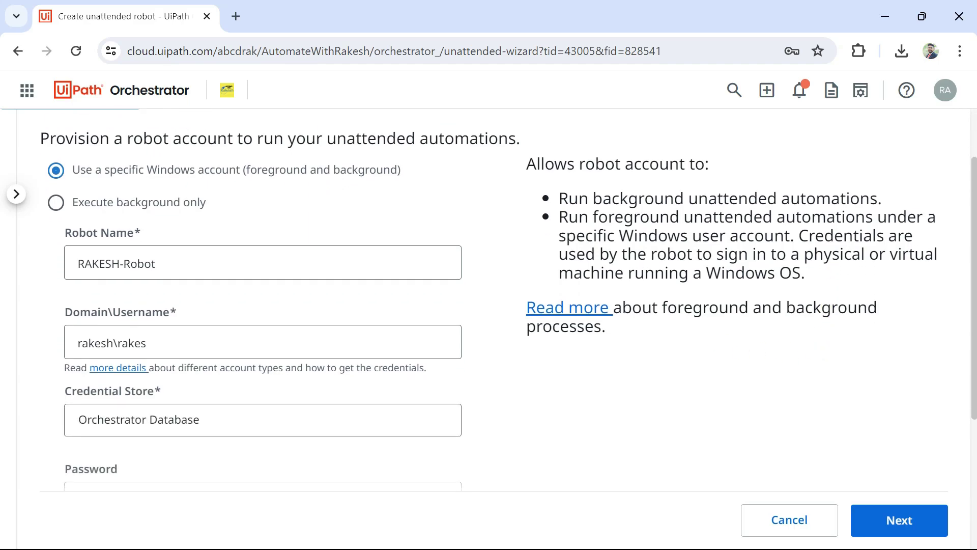
scroll(884, 340, "up", 2)
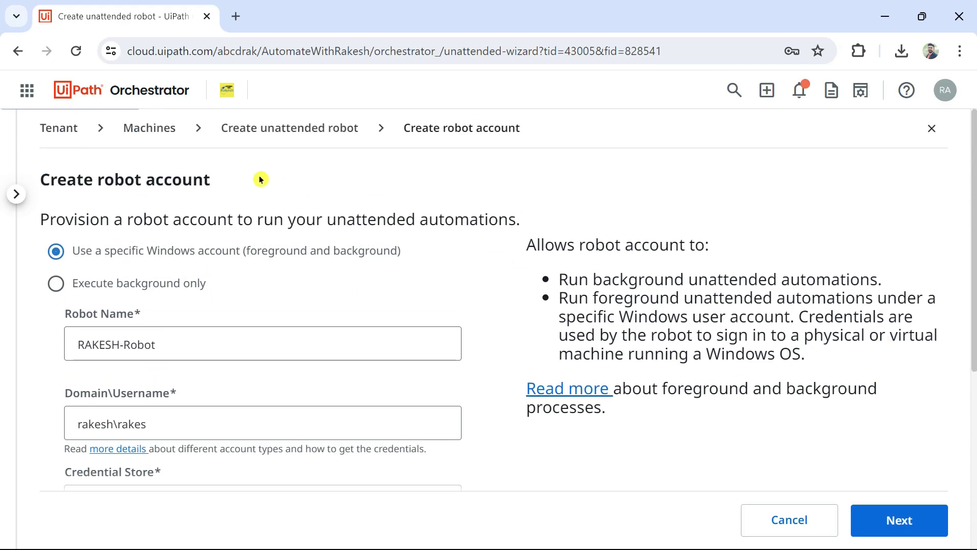
left_click(922, 526)
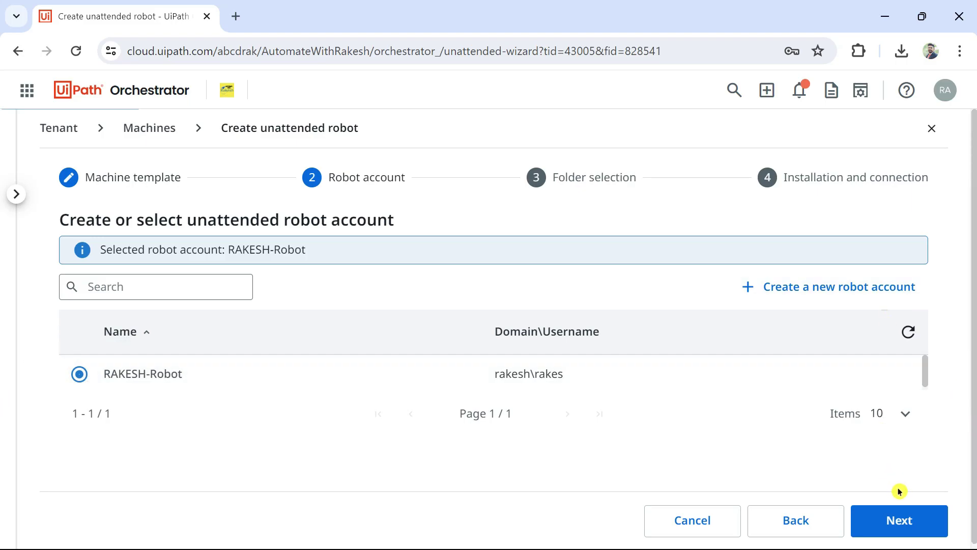
left_click(918, 528)
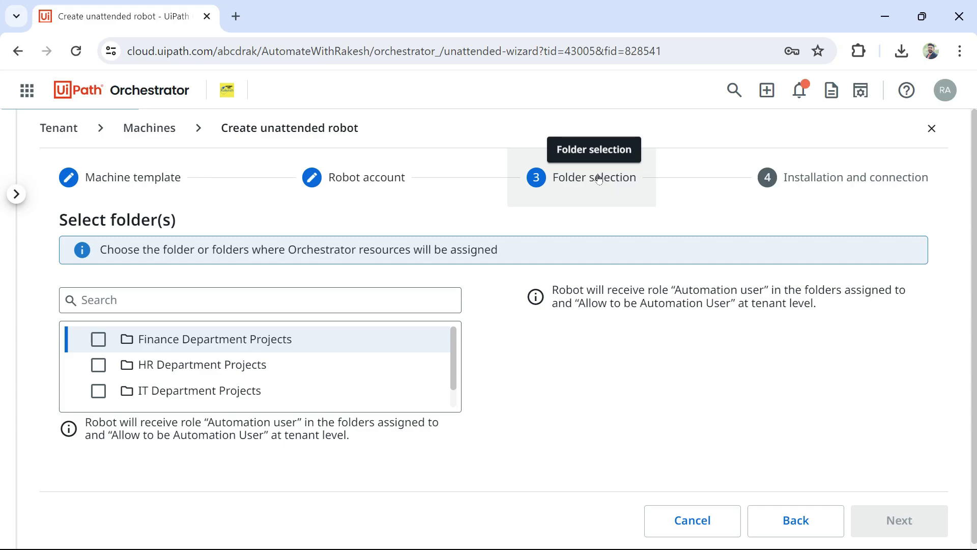
- Assign the robot to the IT, HR and Finance Department Projects folders and Shared, and continue to installation and connection
left_click(97, 392)
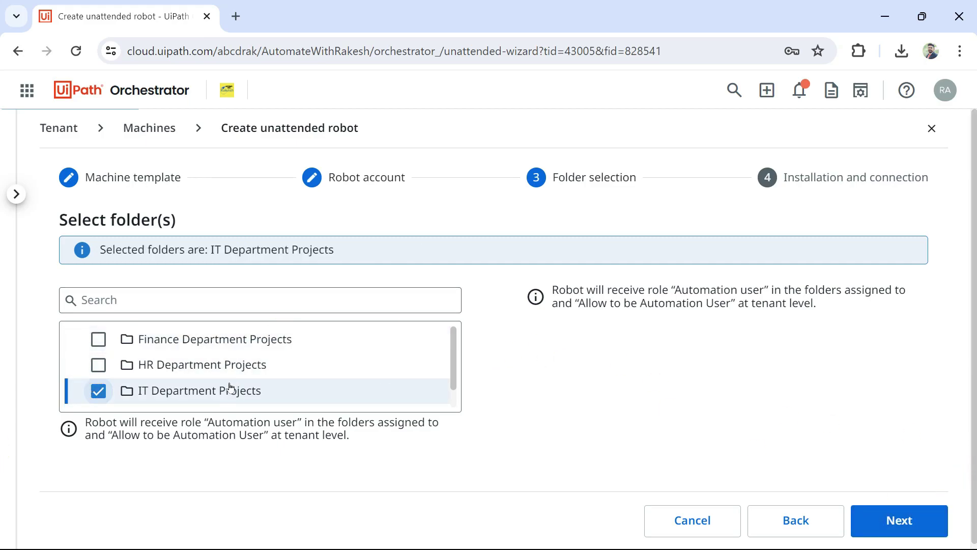
left_click(98, 365)
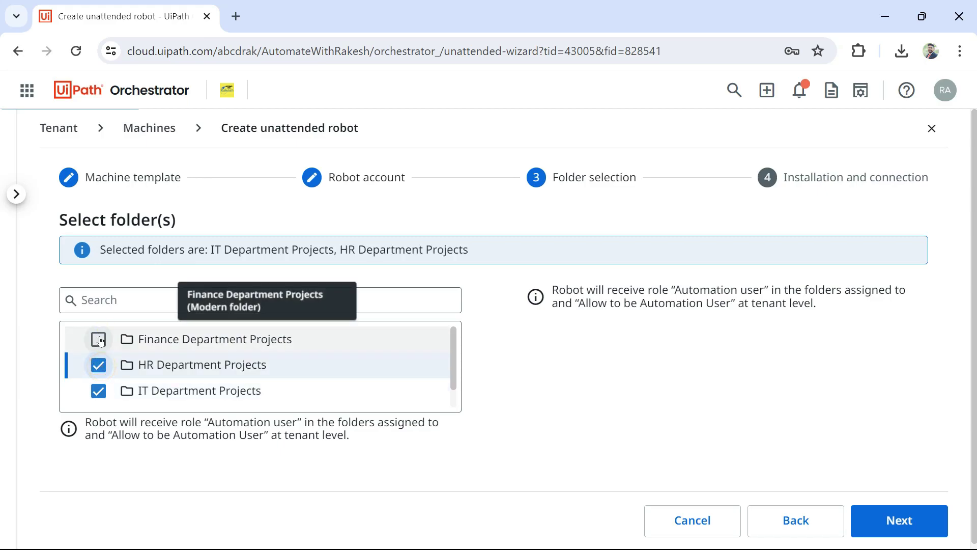
left_click(99, 340)
scroll(203, 364, "down", 2)
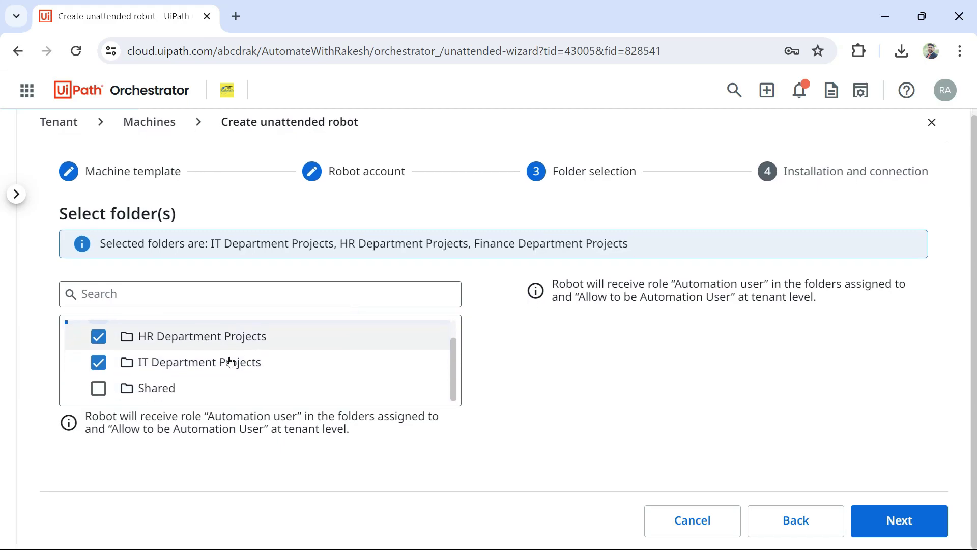
left_click(97, 388)
scroll(229, 387, "up", 2)
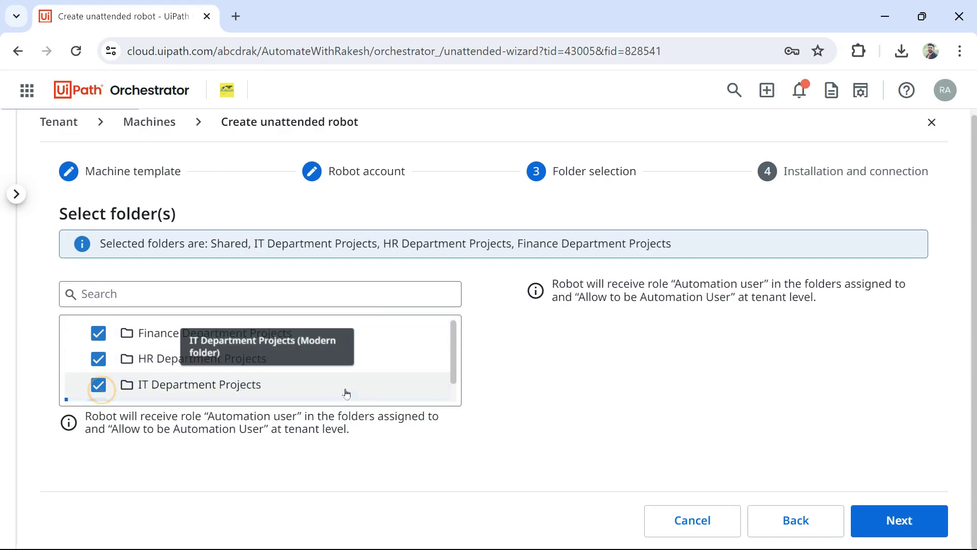
left_click(899, 525)
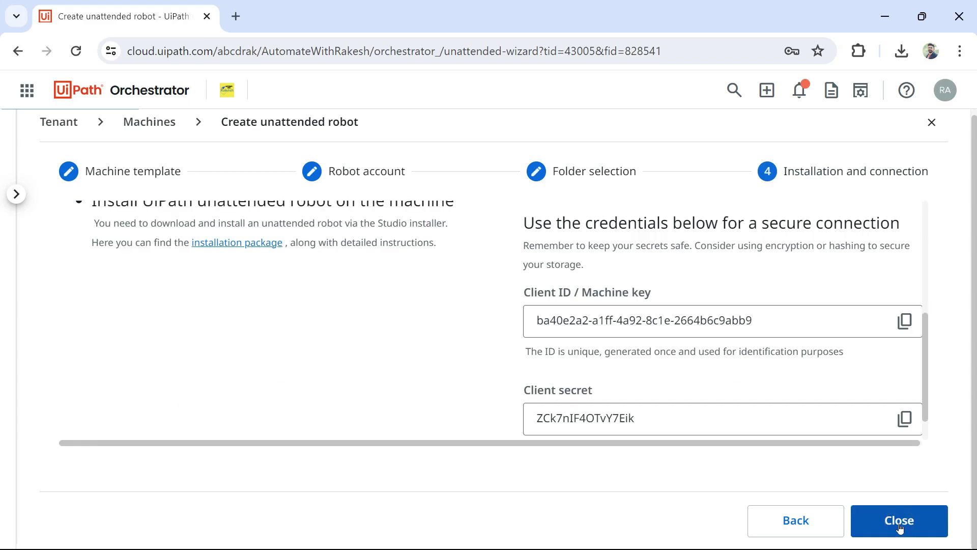
- Copy the generated Client ID / Machine key and switch to UiPath Assistant's Orchestrator settings
scroll(701, 322, "down", 1)
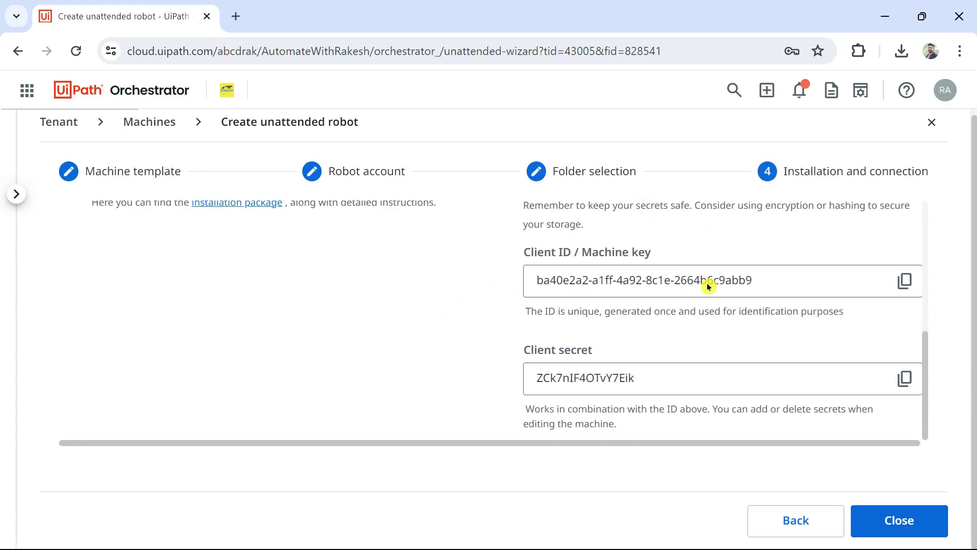
scroll(650, 364, "up", 3)
scroll(650, 365, "down", 3)
left_click(906, 281)
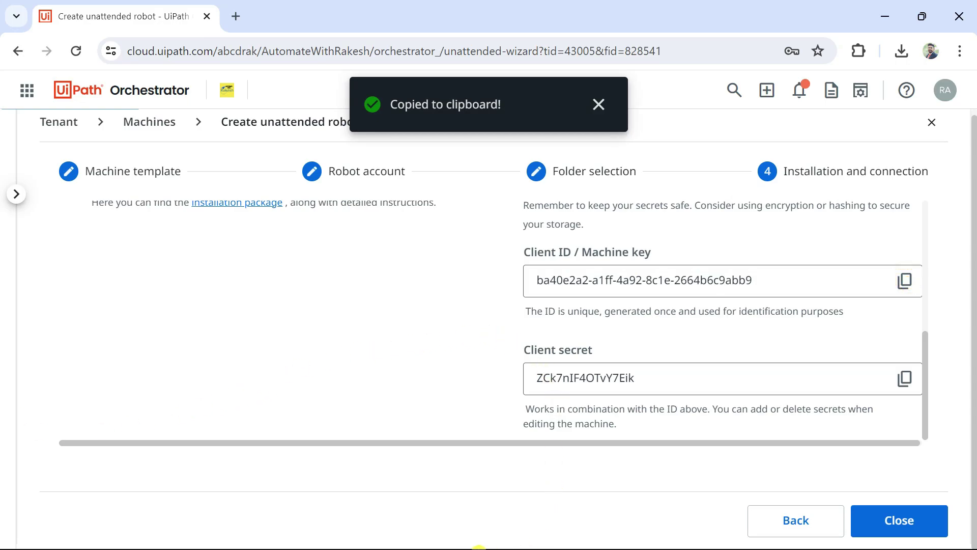
key("super")
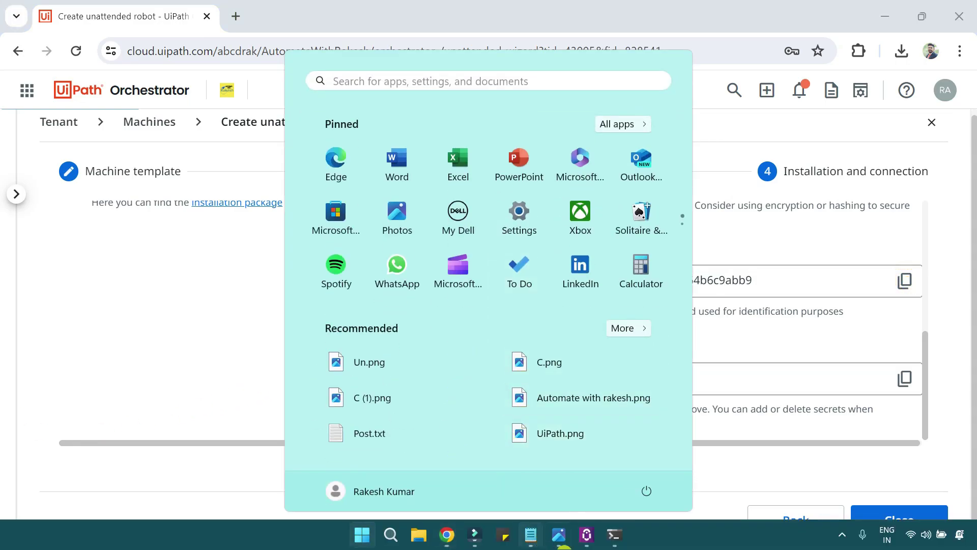
left_click(587, 535)
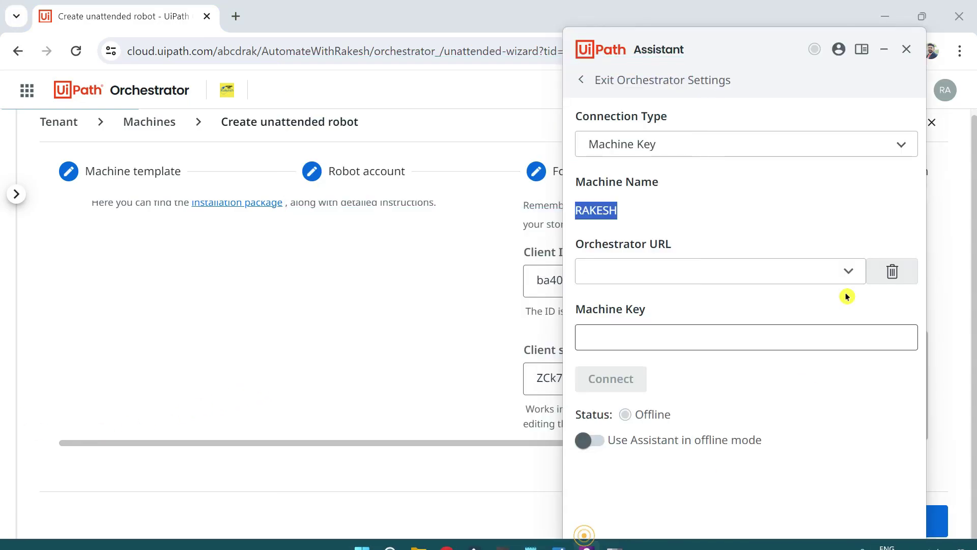
- Leave the Orchestrator settings and preferences and sign in to UiPath Assistant with the user account
left_click(909, 147)
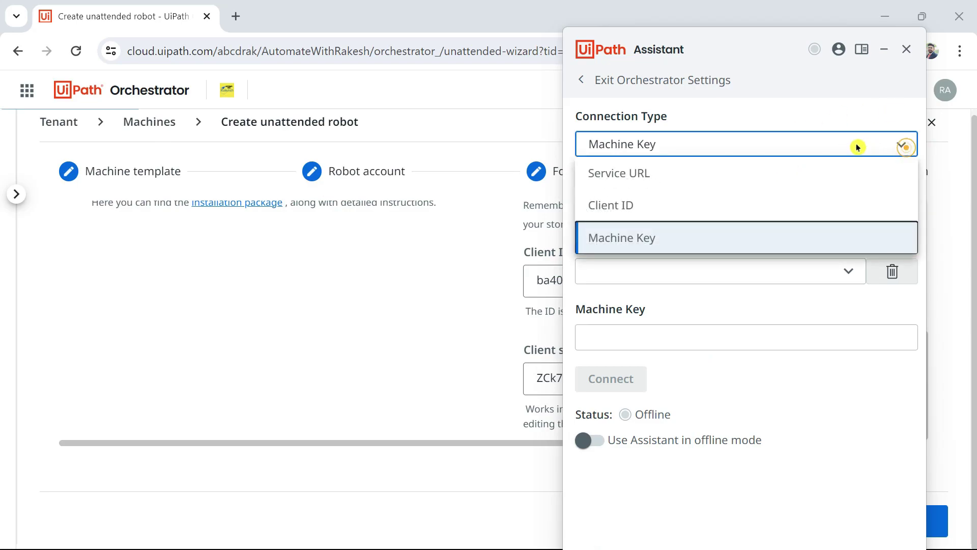
left_click(584, 77)
left_click(586, 79)
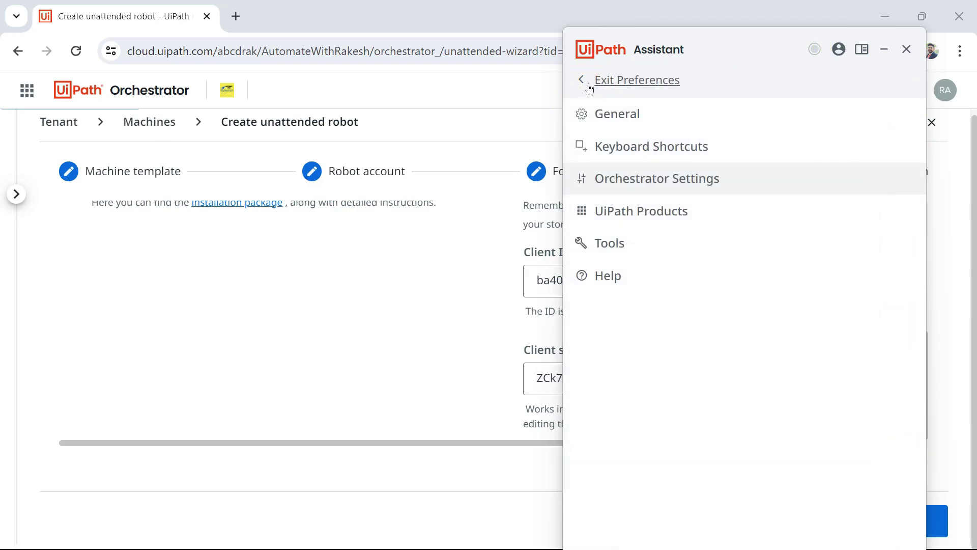
left_click(585, 82)
left_click(838, 51)
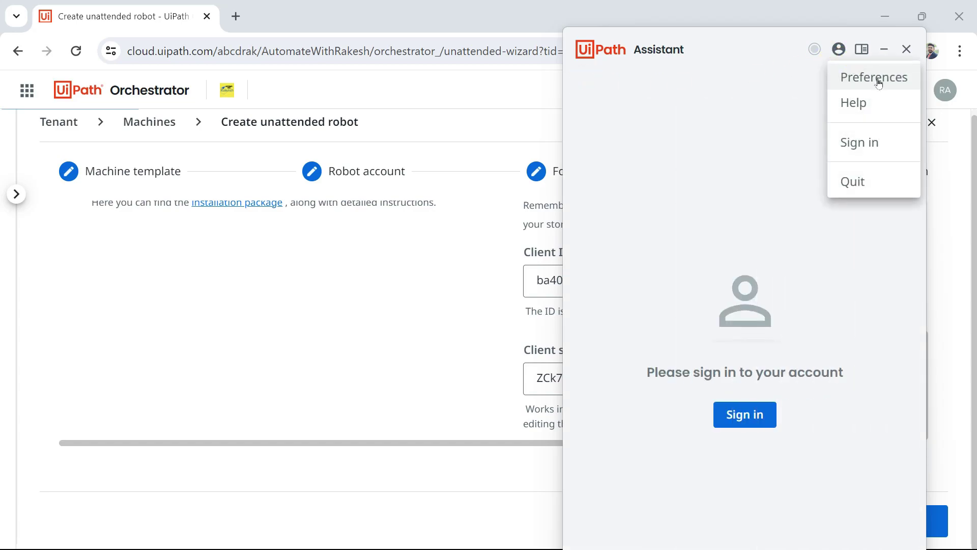
left_click(871, 145)
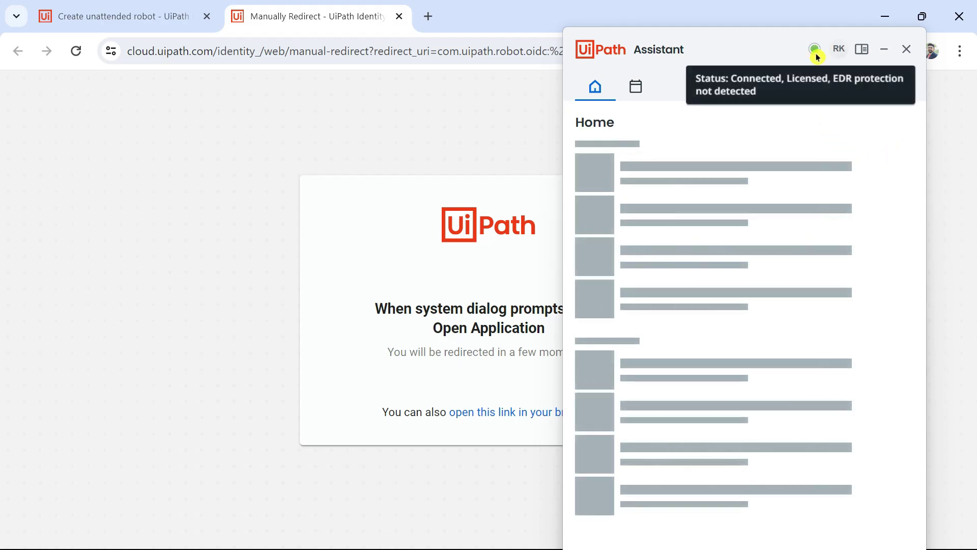
- Open the Assistant's Orchestrator settings and sign out of the Service URL connection
left_click(837, 59)
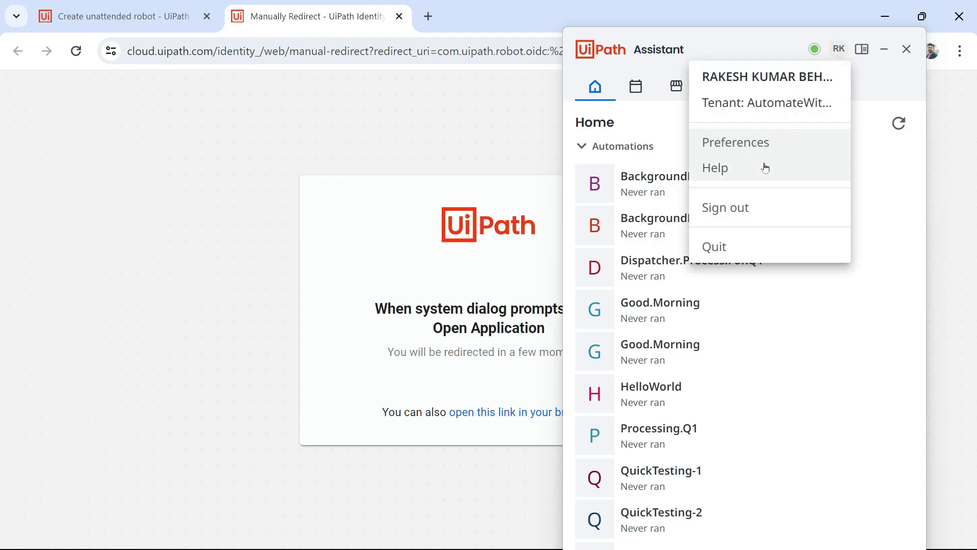
left_click(767, 146)
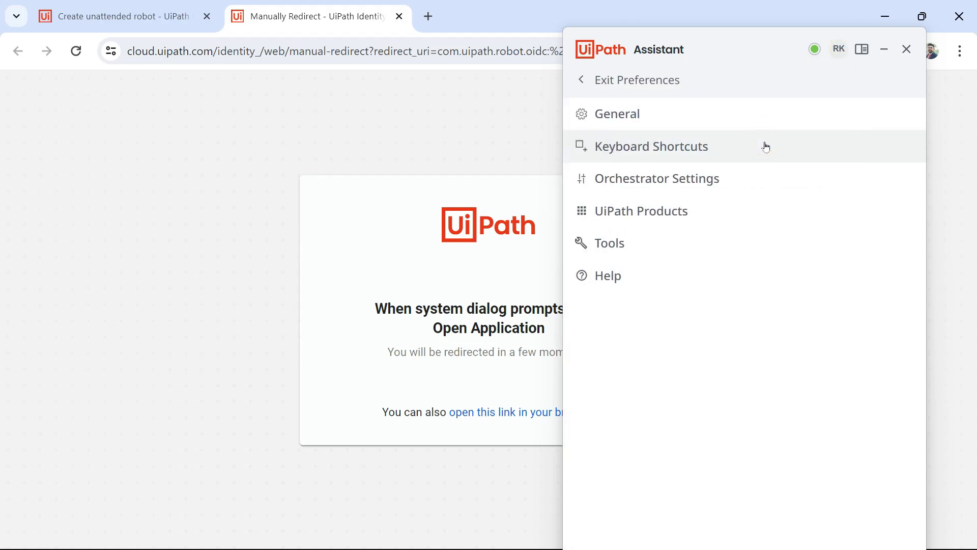
left_click(707, 178)
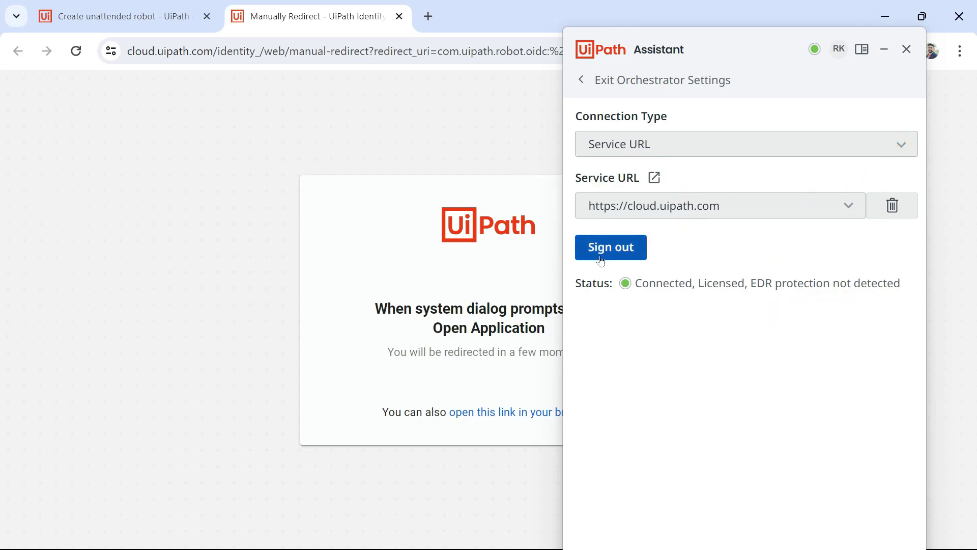
left_click(616, 248)
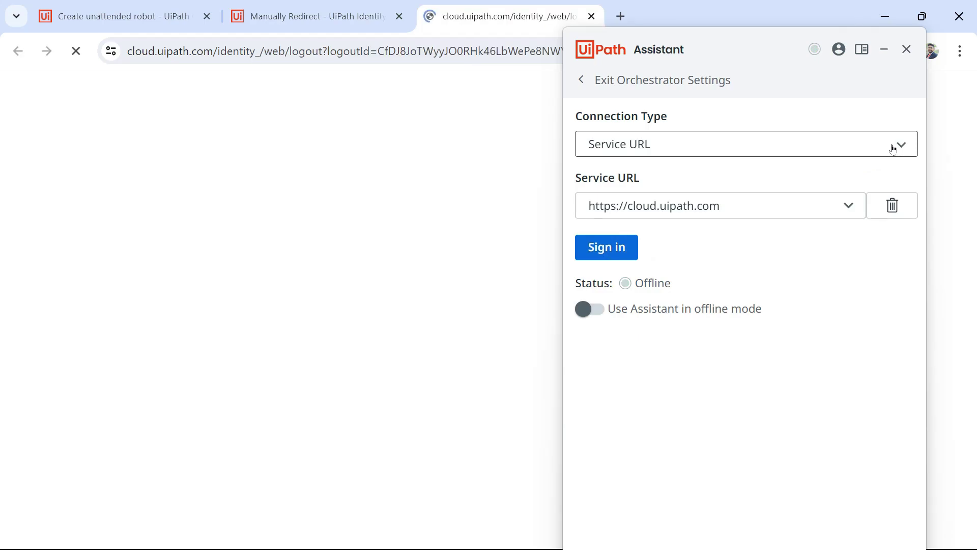
- Set the Assistant's connection type to Machine Key and choose the saved Orchestrator URL
left_click(896, 145)
left_click(643, 240)
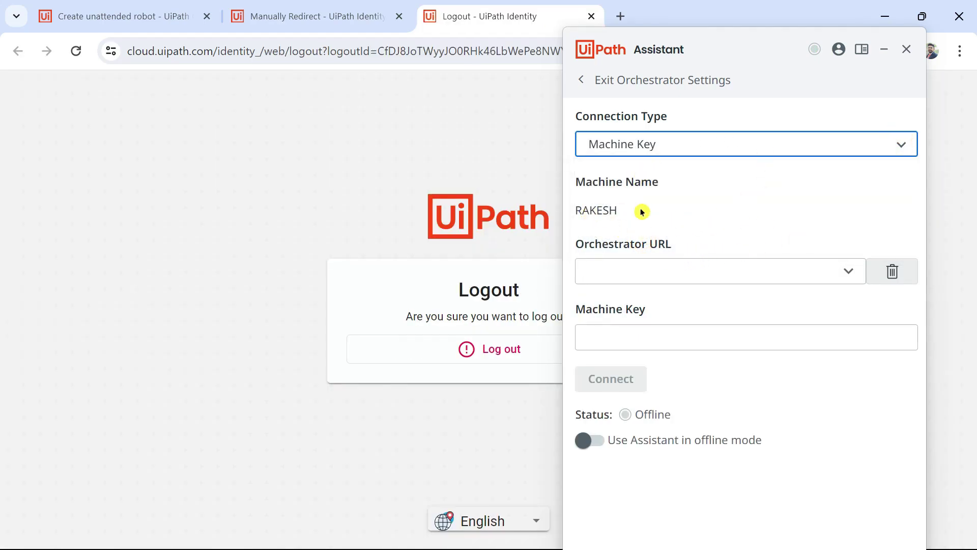
left_click(848, 270)
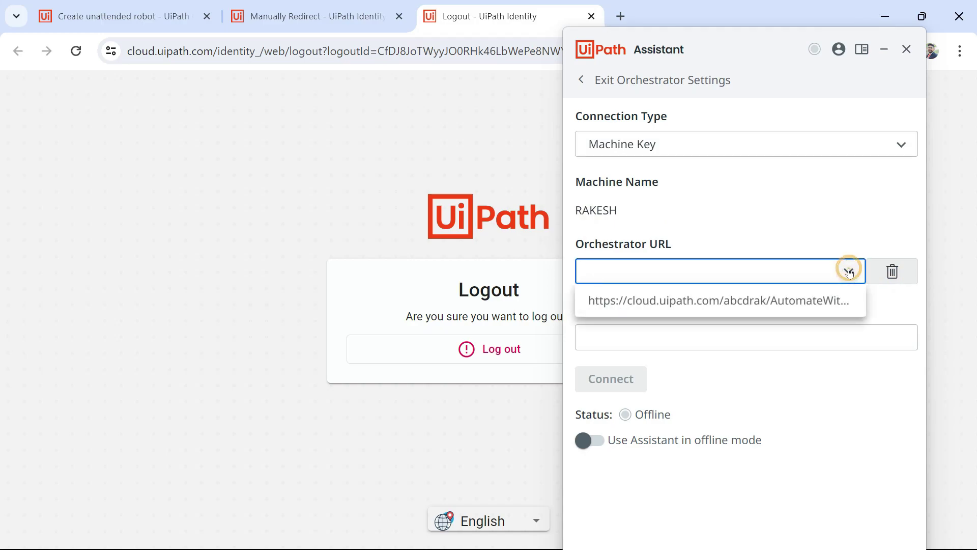
left_click(822, 300)
- Compare the Orchestrator page's web address up to "orchestrator_/" with the Orchestrator URL entered in UiPath Assistant
left_click(116, 18)
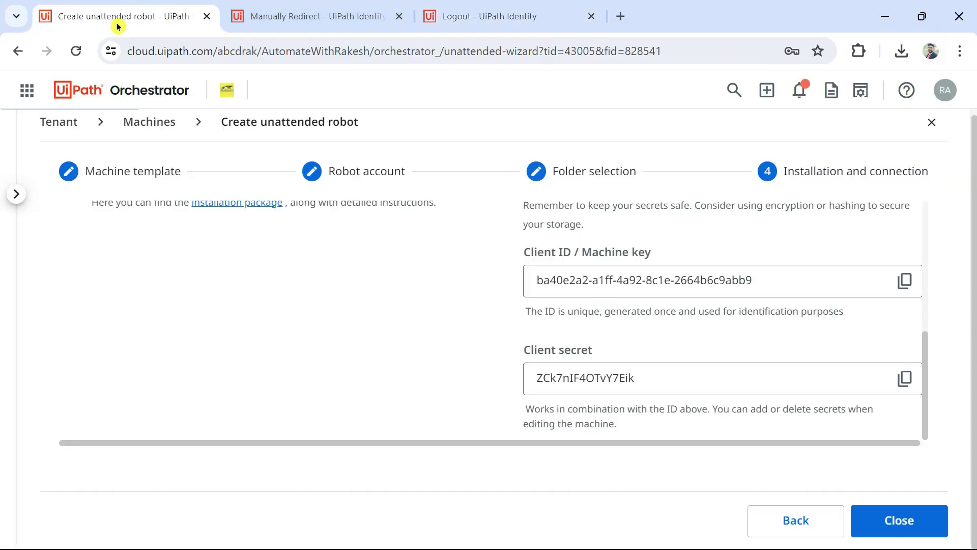
left_click_drag(444, 51, 153, 59)
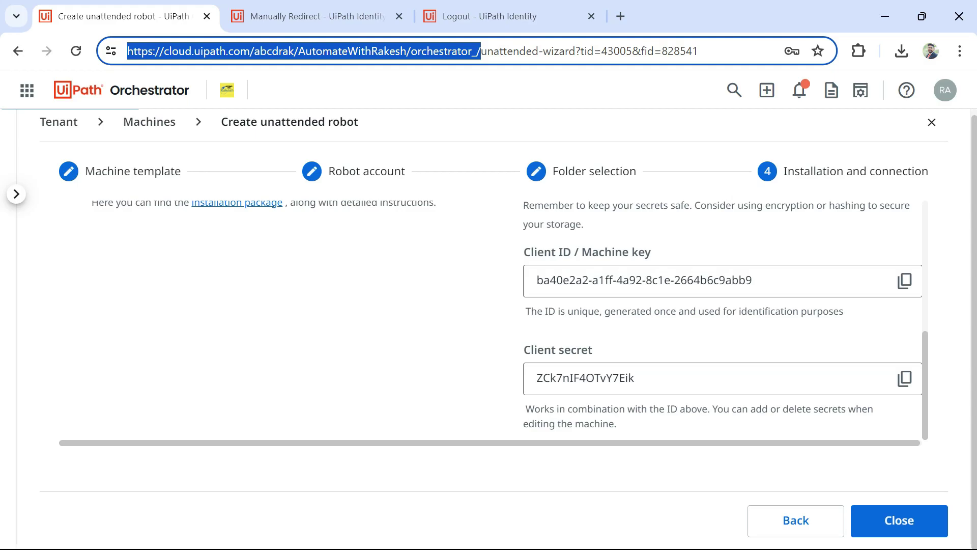
key("alt+Tab")
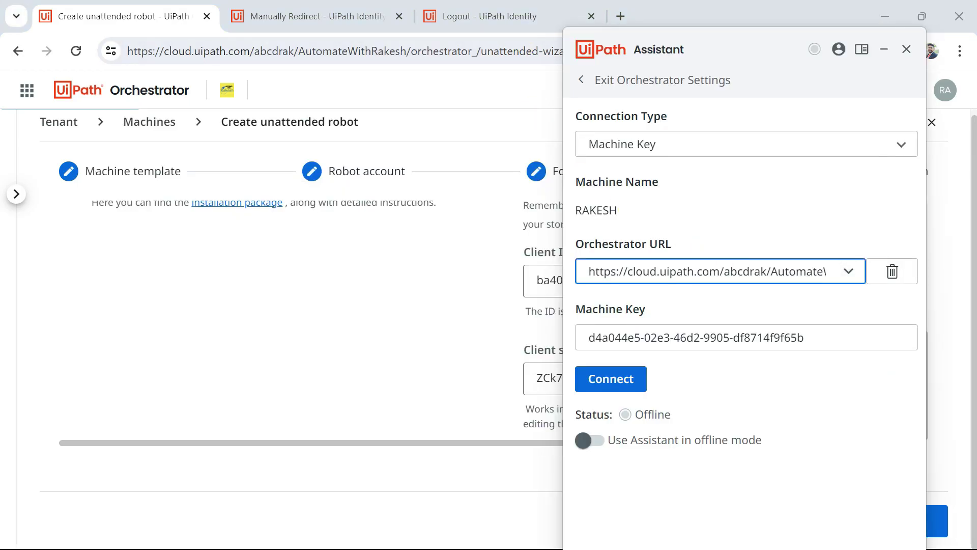
left_click(848, 271)
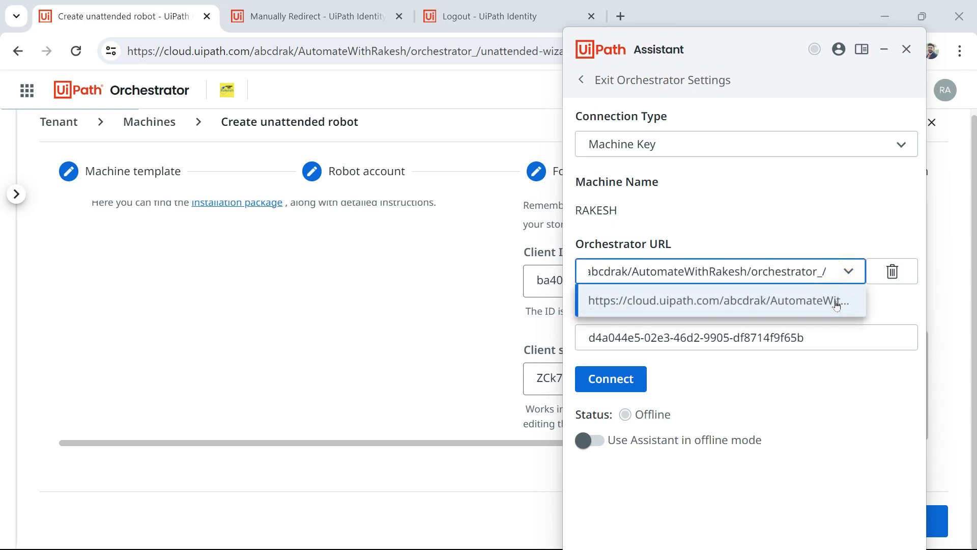
left_click(872, 405)
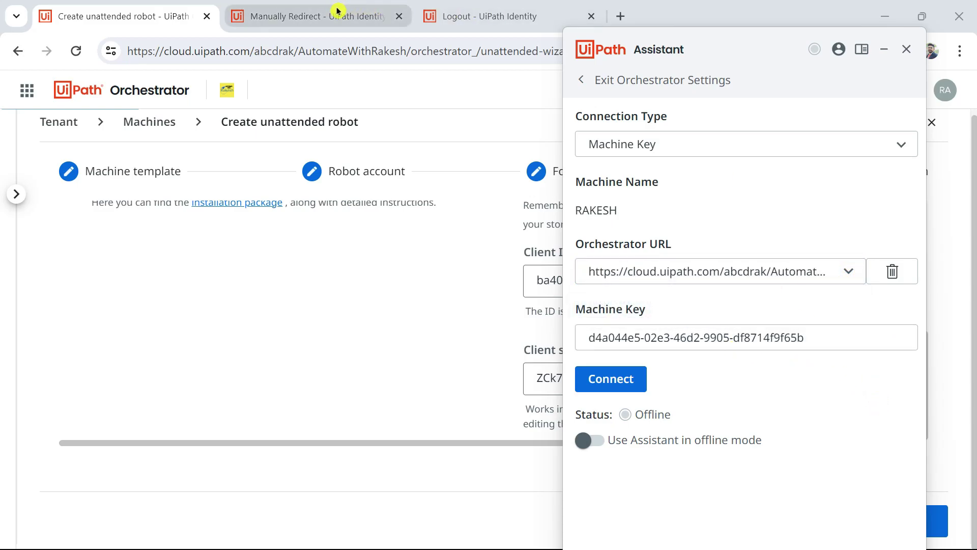
- Copy the machine key from Orchestrator, replace the Machine Key entry in UiPath Assistant with it and connect
left_click(450, 300)
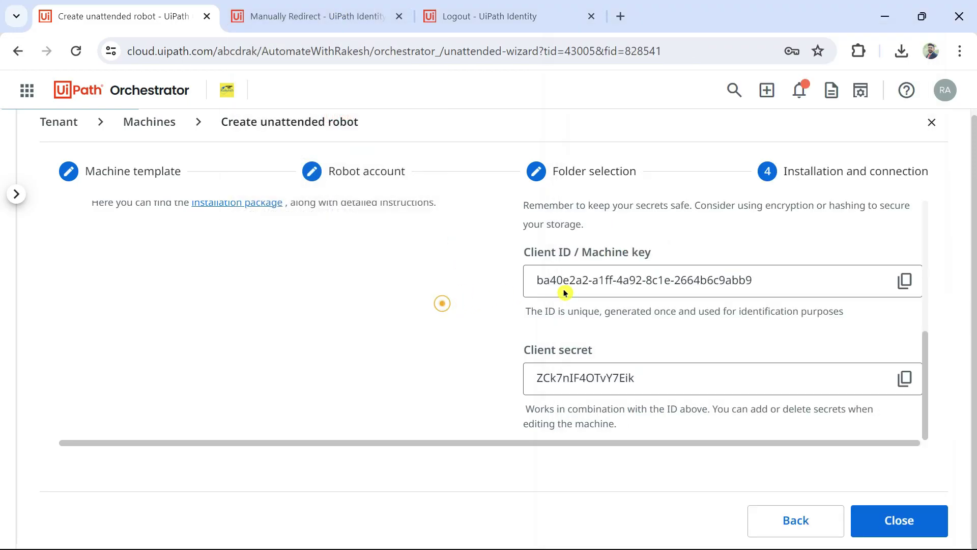
left_click(904, 283)
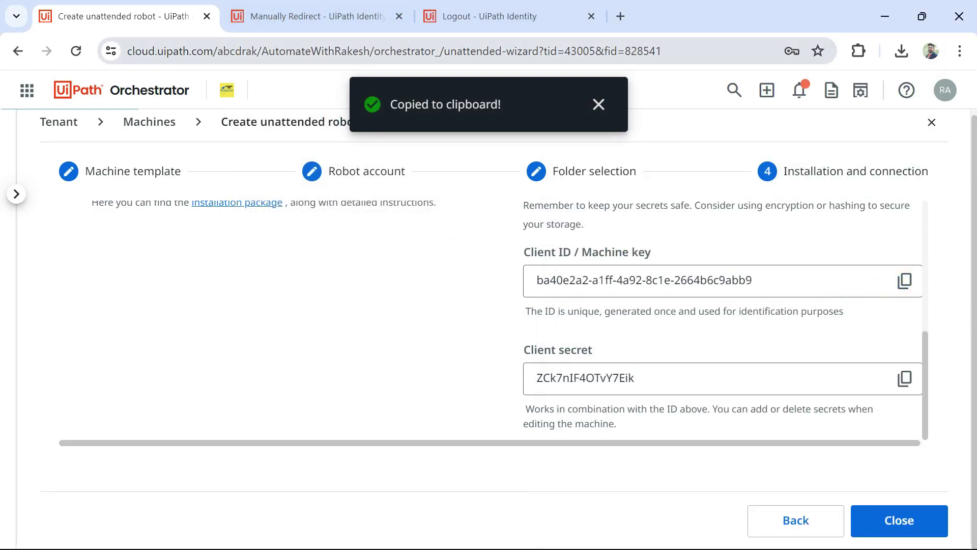
key("alt+Tab")
left_click(818, 337)
key("ctrl+shift+Left")
key("ctrl+shift+Left")
key("ctrl+shift+Left")
key("ctrl+shift+Left")
key("ctrl+shift+Left")
key("ctrl+v")
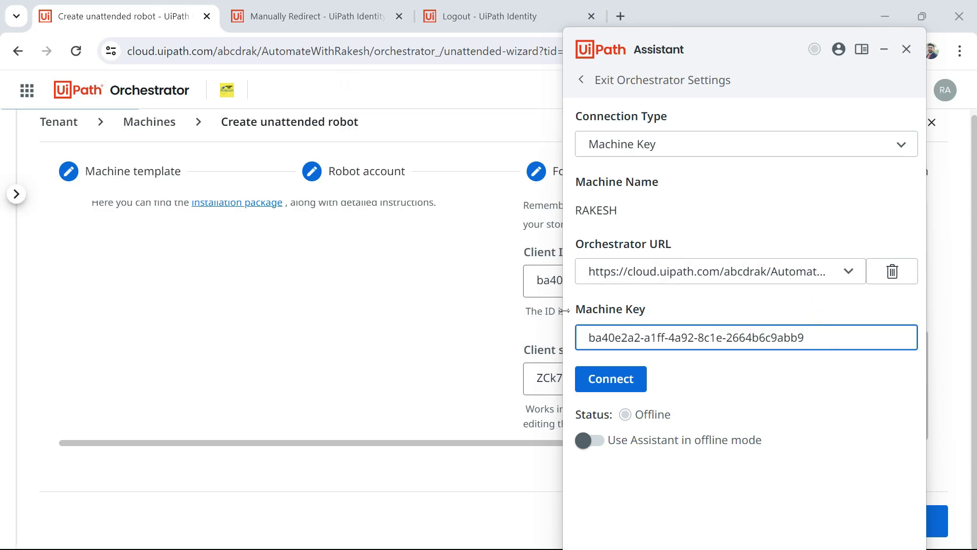
left_click(636, 377)
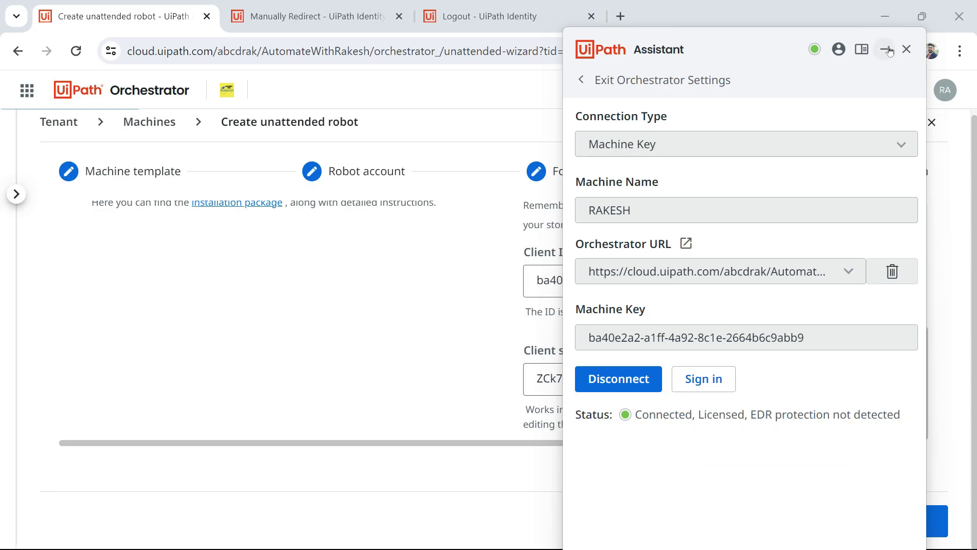
- Return to the Assistant's home page of automations and minimize it to get back to Orchestrator
left_click(585, 78)
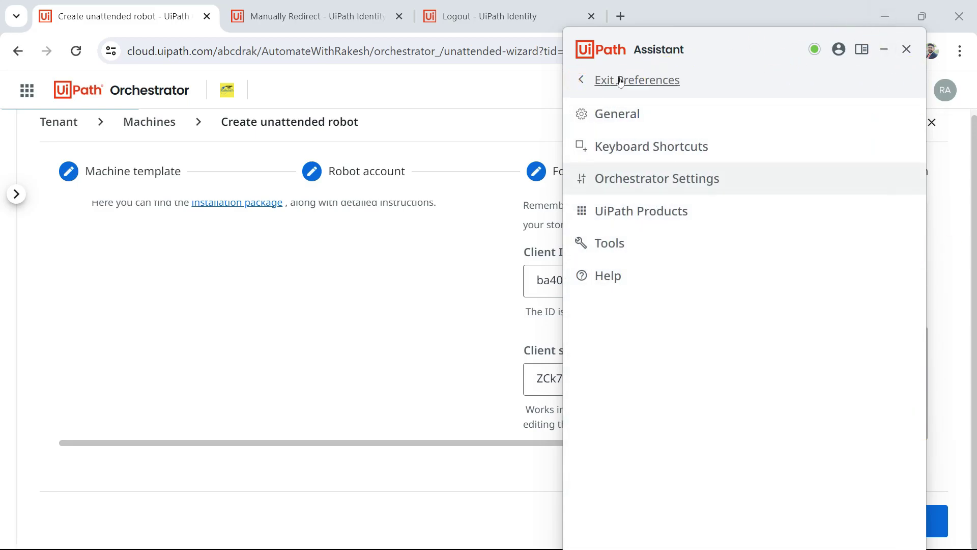
left_click(581, 80)
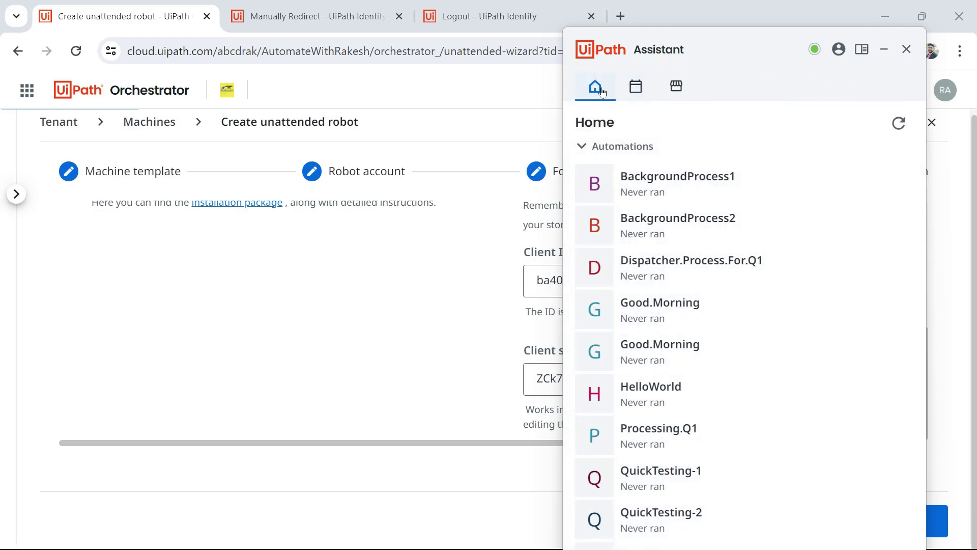
left_click(884, 49)
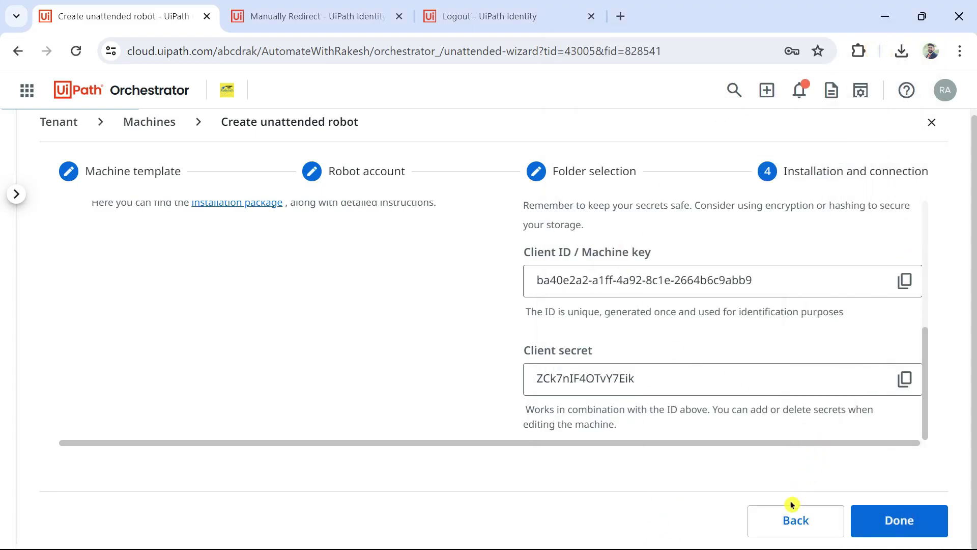
- Finish the unattended robot setup and check the tenant's lists of machines and configured robots
left_click(900, 520)
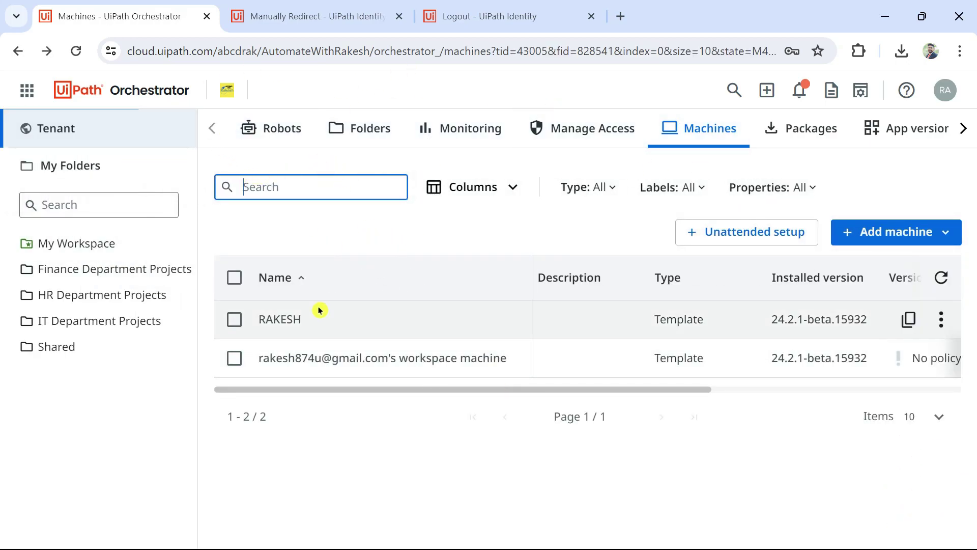
left_click(276, 129)
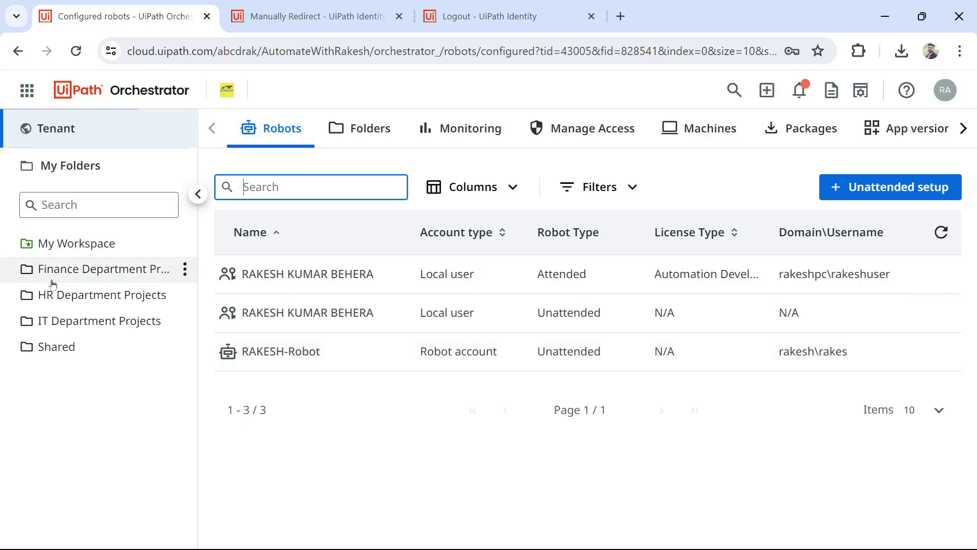
left_click(64, 132)
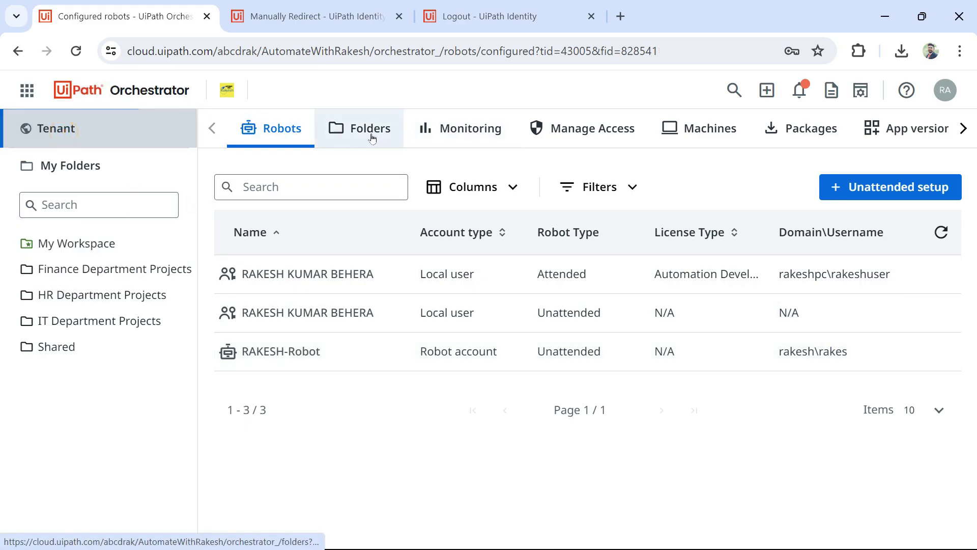
- In the tenant's folder management, check the machines assigned to Finance Department Projects and HR Department Projects
left_click(371, 127)
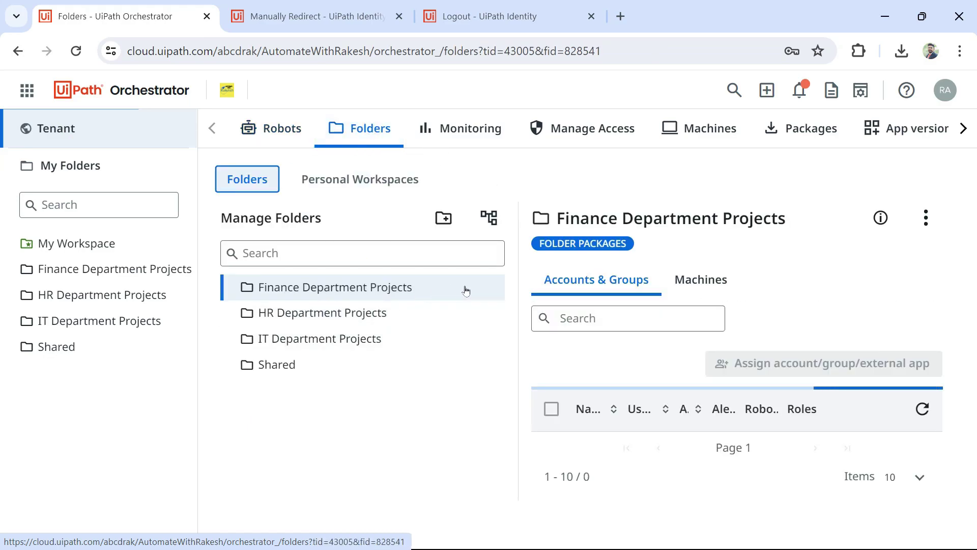
scroll(743, 301, "down", 1)
left_click(684, 264)
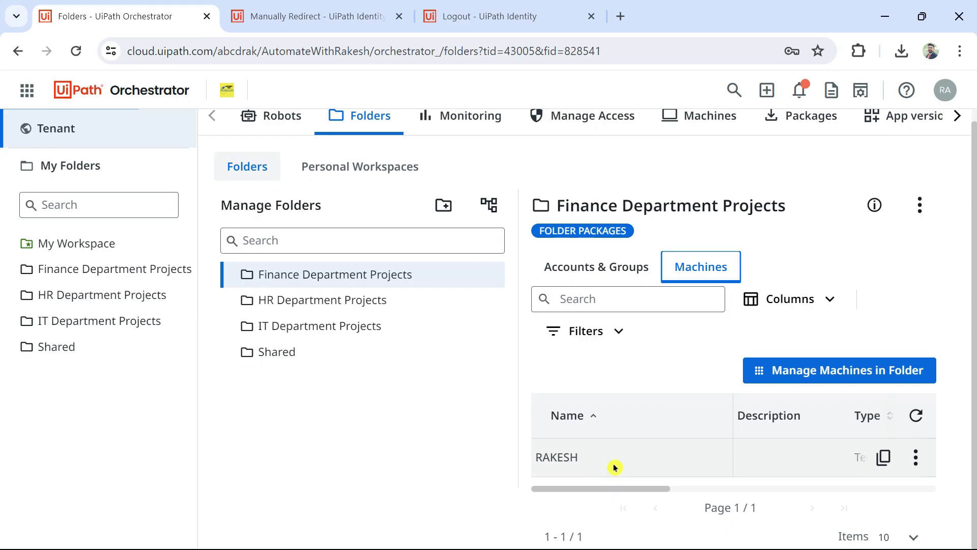
left_click(319, 299)
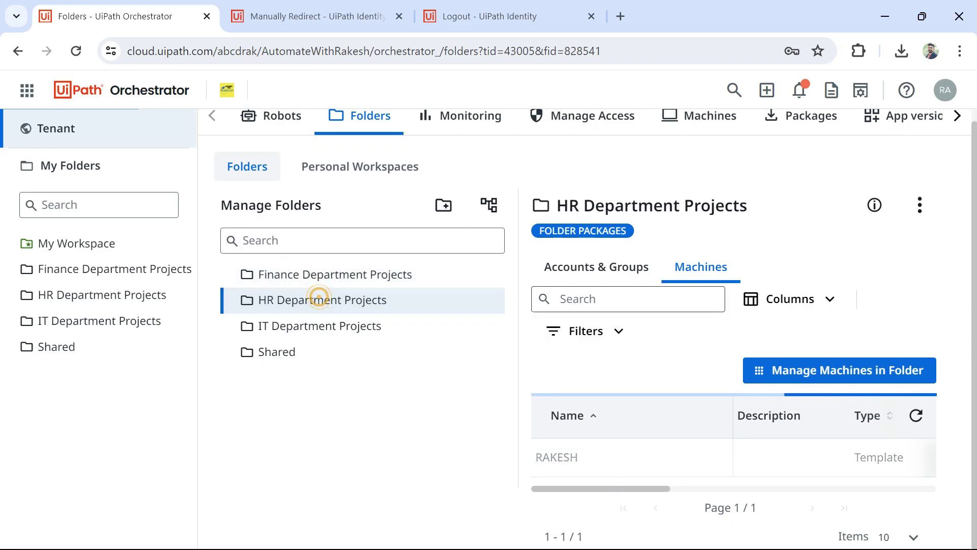
- Review the accounts and groups assigned to the HR Department Projects folder
left_click(592, 269)
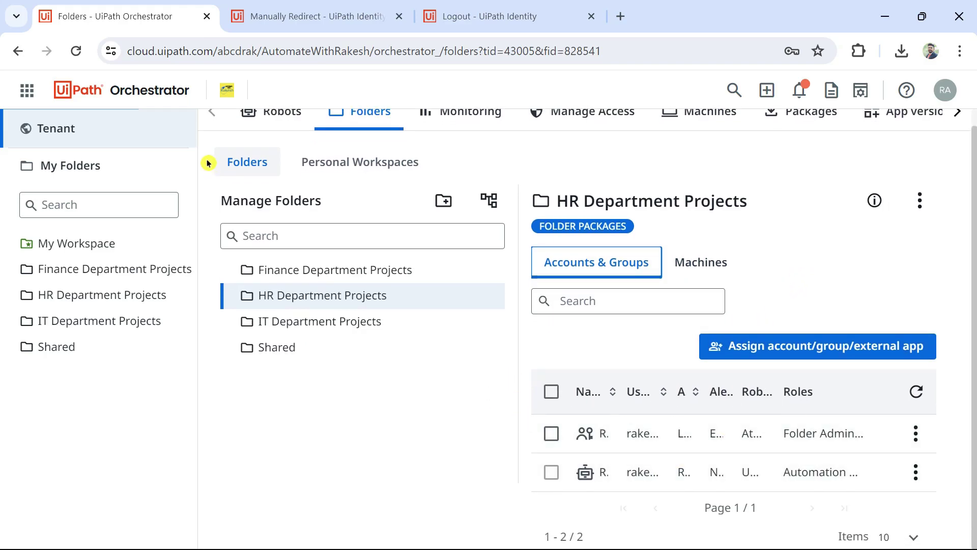
left_click(209, 112)
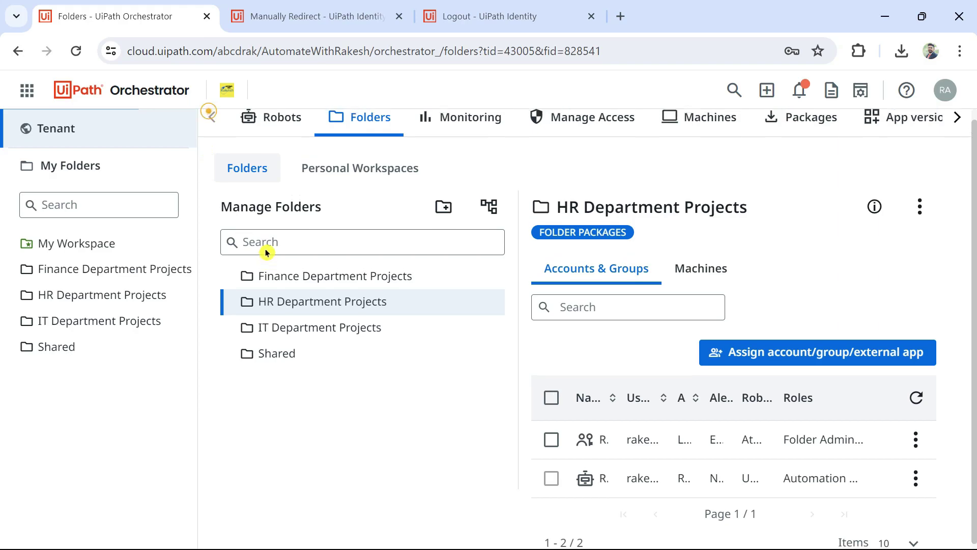
scroll(266, 253, "up", 1)
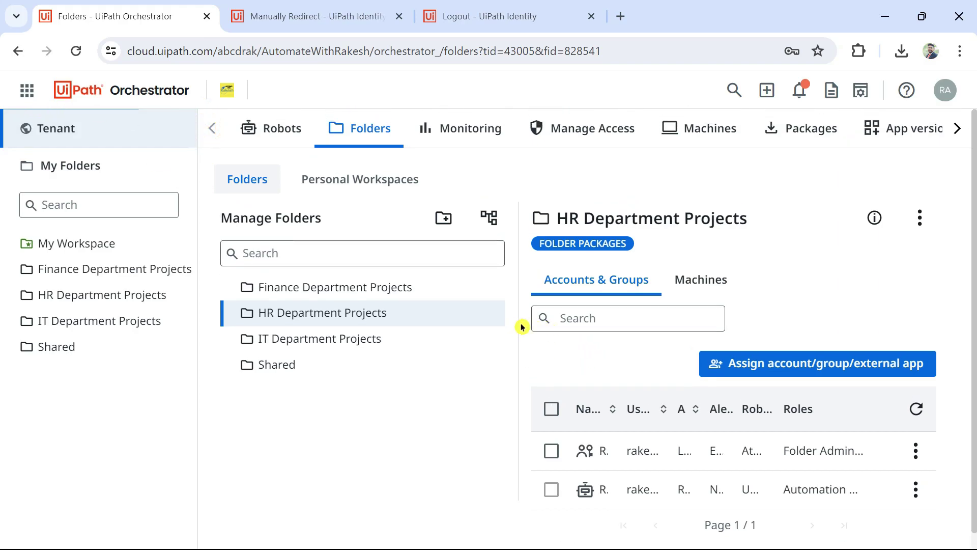
scroll(519, 323, "down", 1)
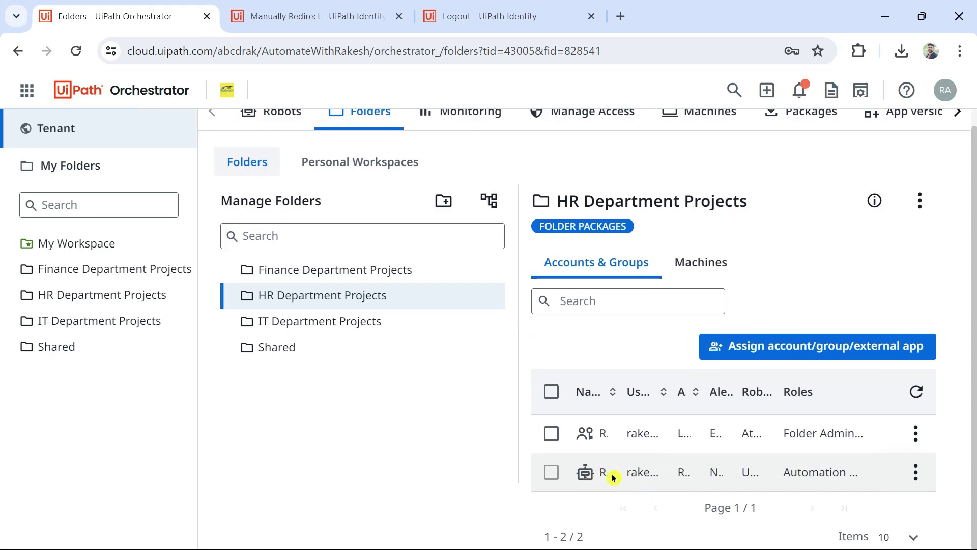
- Inspect the robot account's role in the HR Department Projects folder and leave the role editor without assigning anything
left_click(916, 472)
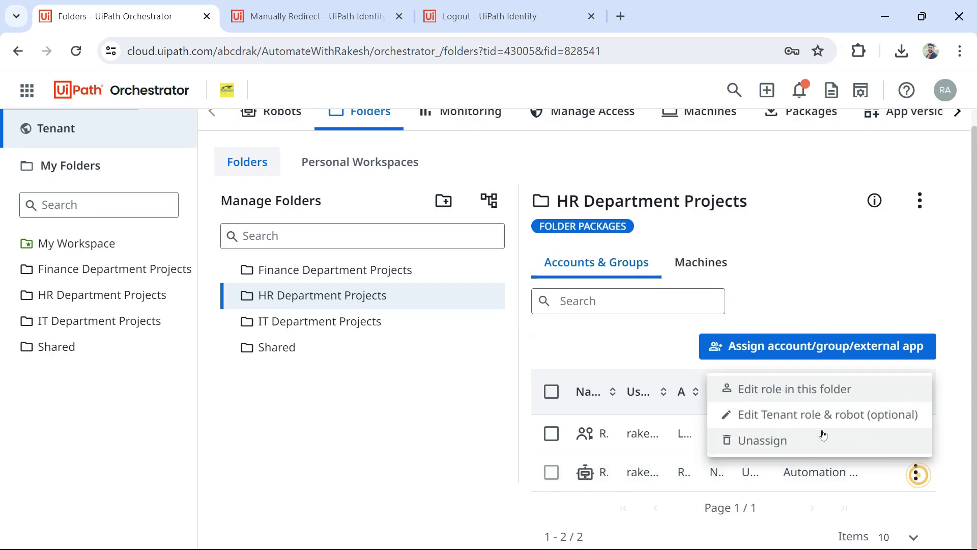
left_click(773, 396)
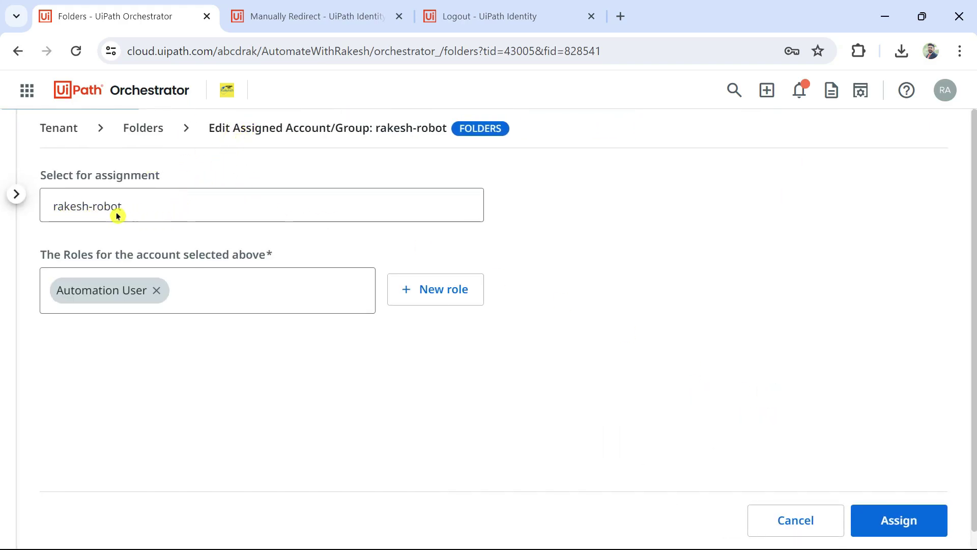
left_click(813, 522)
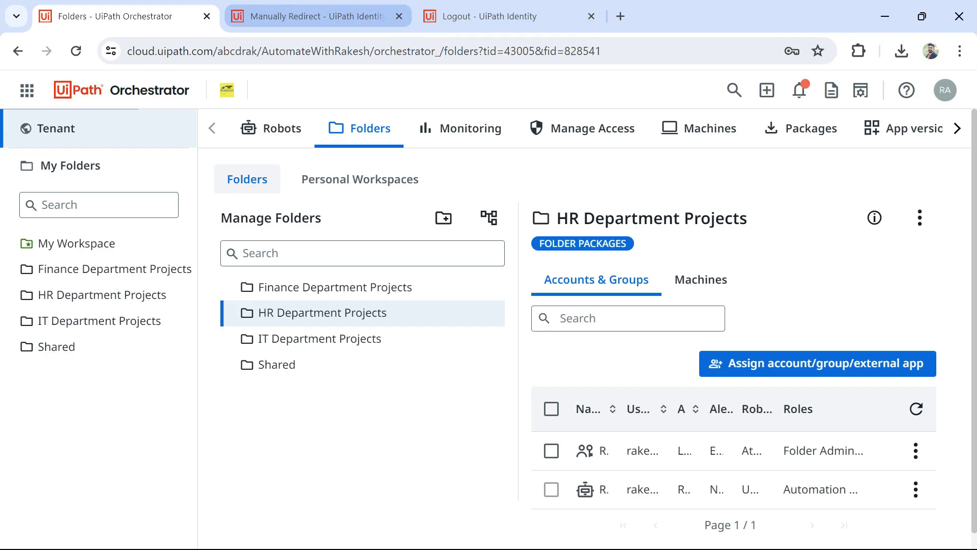
mouse_move(321, 9)
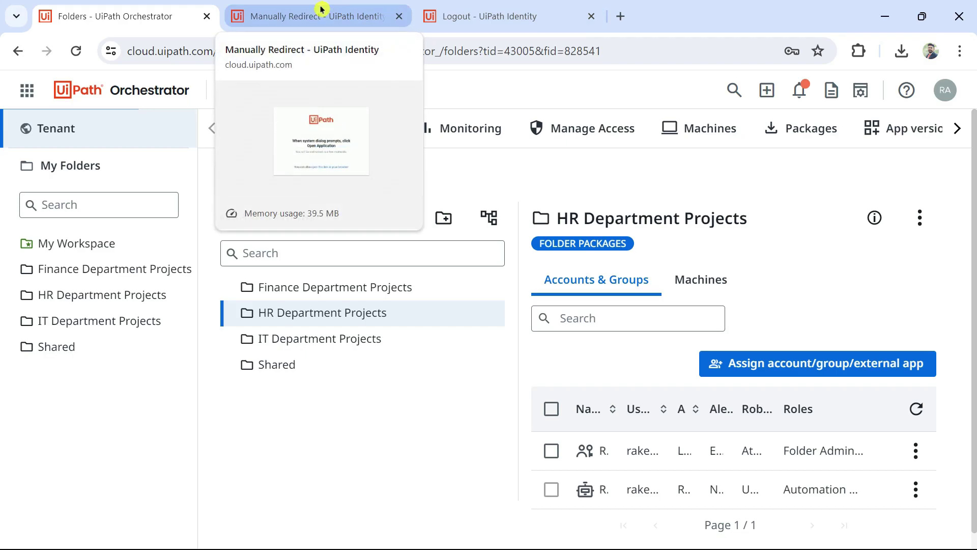